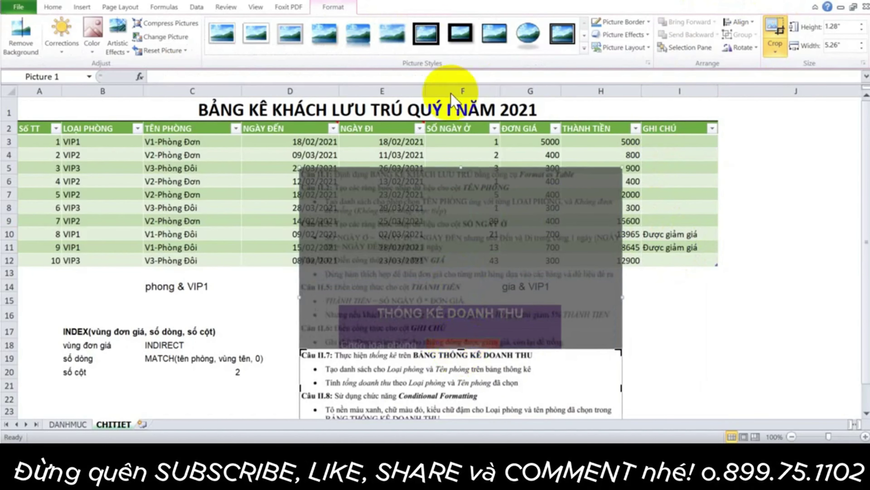
- Move the assignment picture beside the THỐNG KÊ DOANH THU panel and deselect it
mouse_move(511, 397)
left_mouse_down()
mouse_move(766, 331)
mouse_move(766, 346)
left_mouse_up()
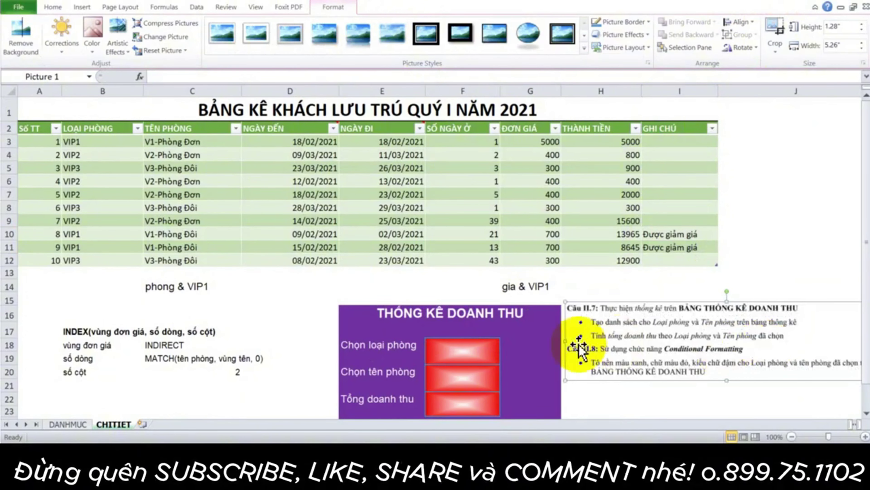
left_click(431, 351)
left_click(448, 386)
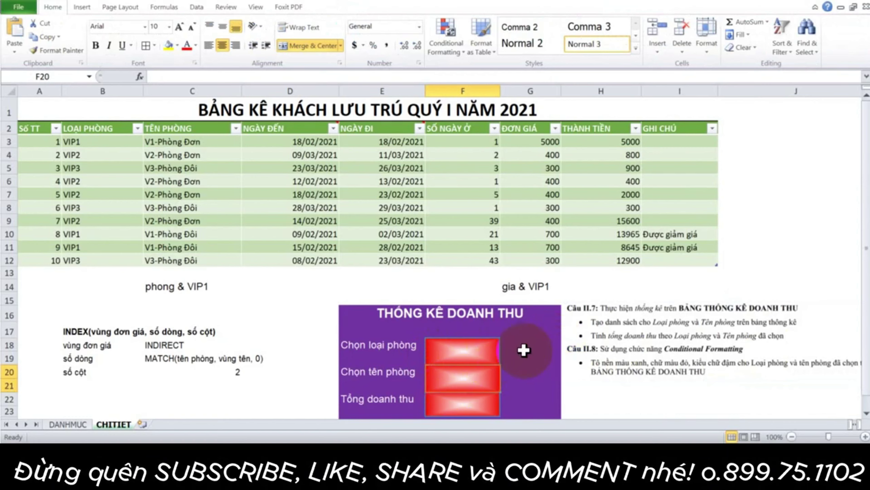
left_click(445, 353)
left_click(450, 383)
left_click(449, 354)
left_click(450, 380)
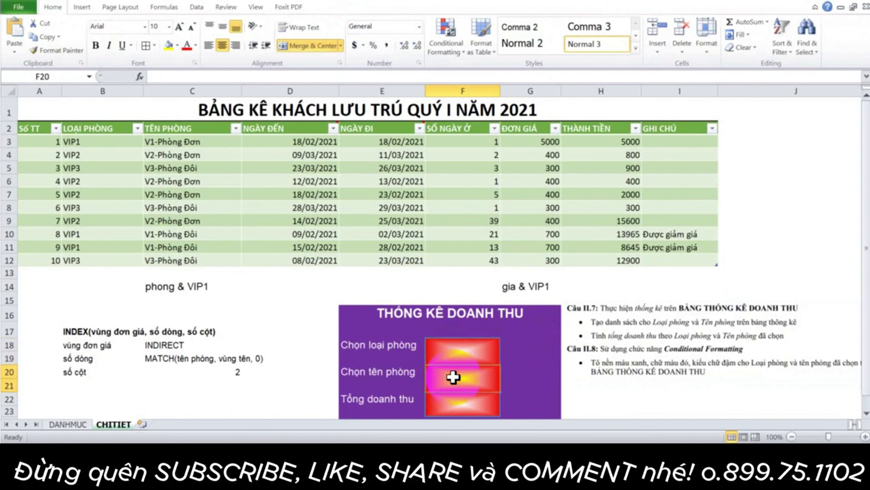
left_click(449, 352)
left_click_drag(86, 142, 88, 172)
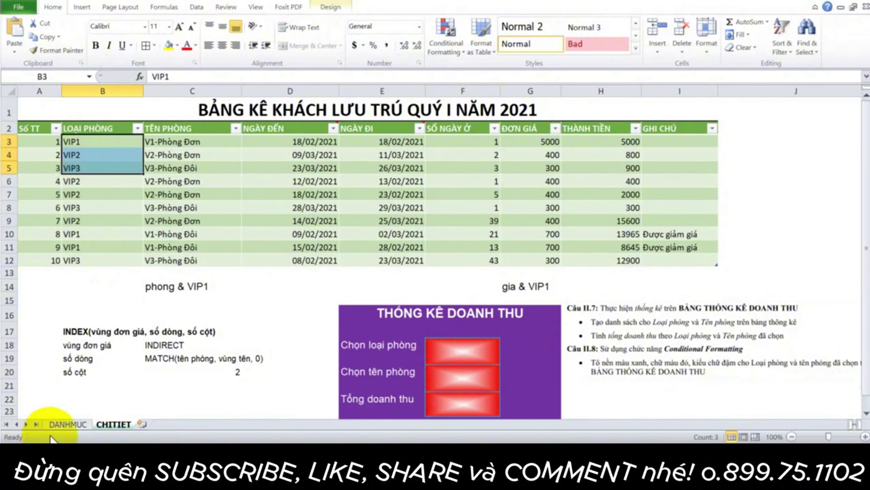
left_click(68, 424)
left_click(113, 424)
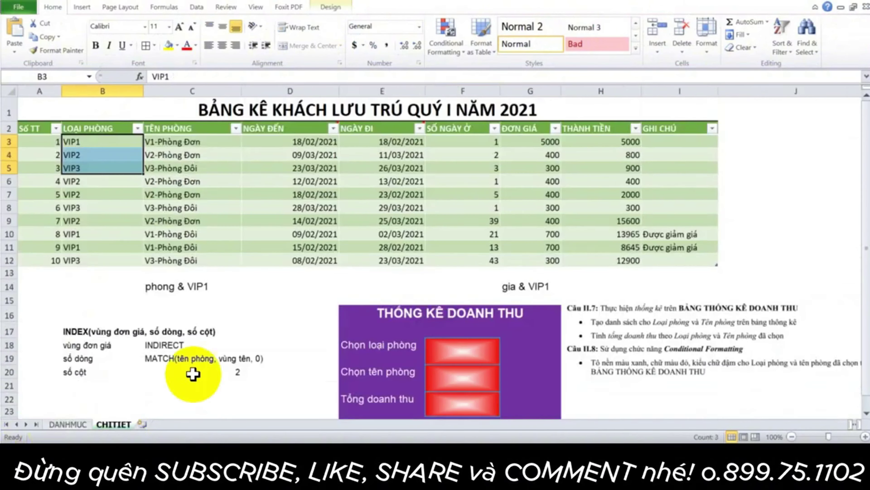
left_click(428, 347)
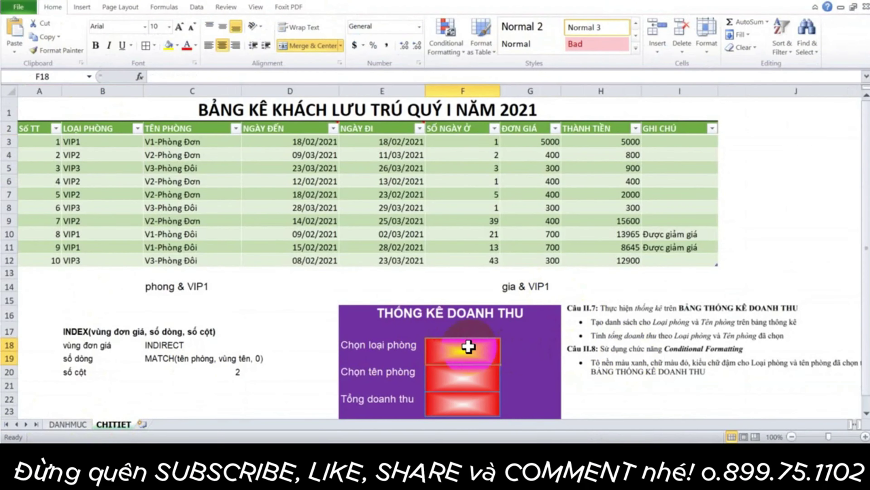
left_click(466, 375)
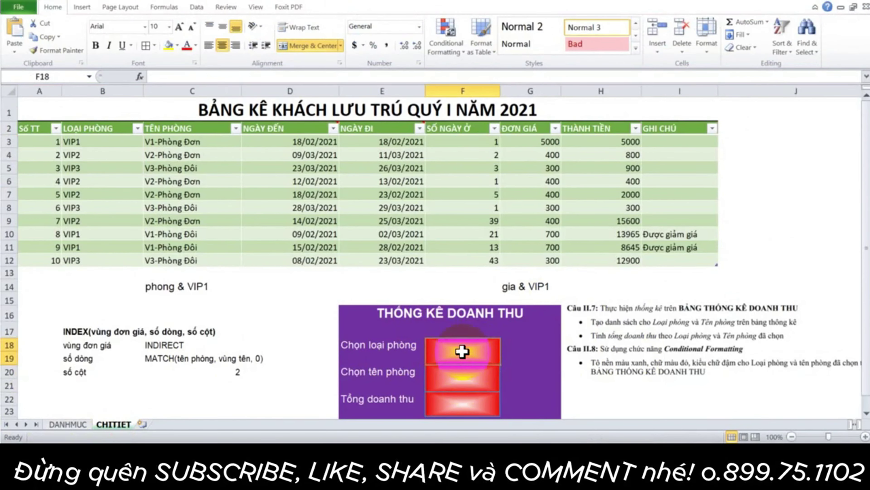
left_click(103, 141)
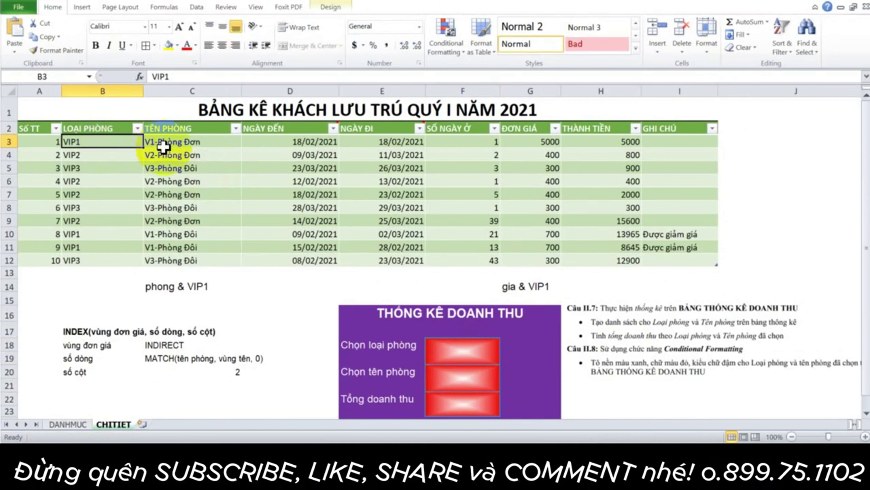
left_click(173, 140)
left_click(75, 139)
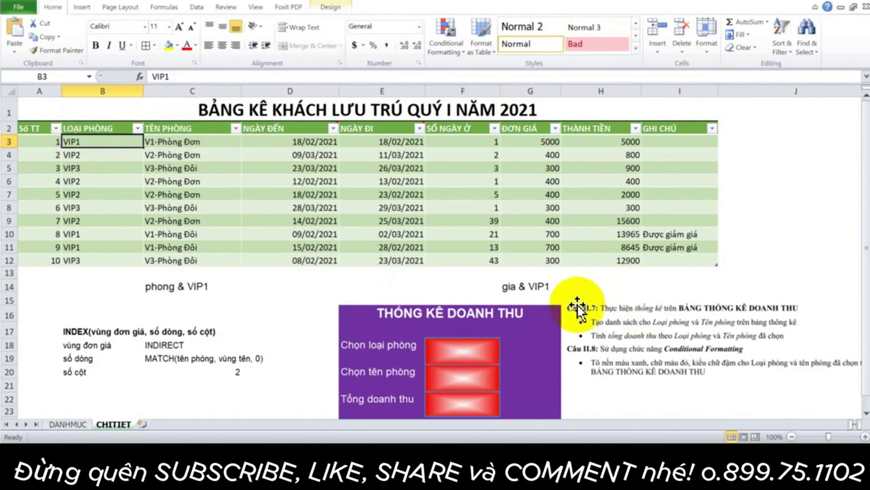
left_click(466, 351)
left_click(468, 373)
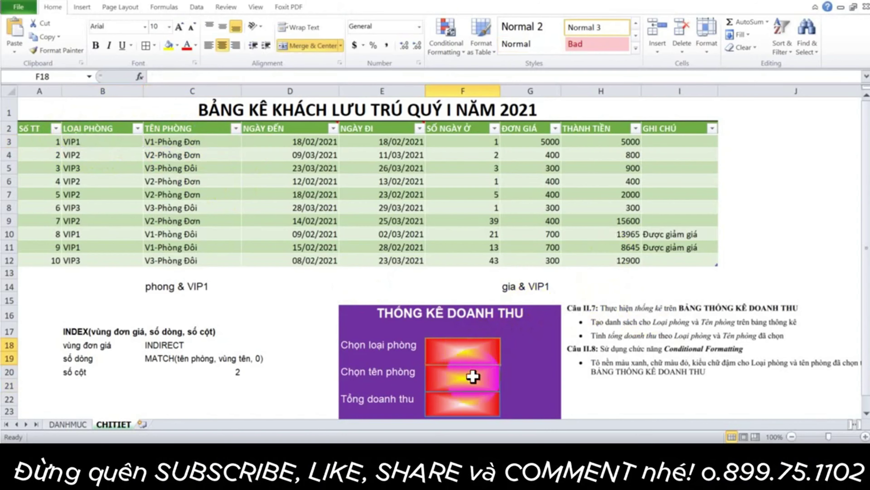
left_click(469, 353)
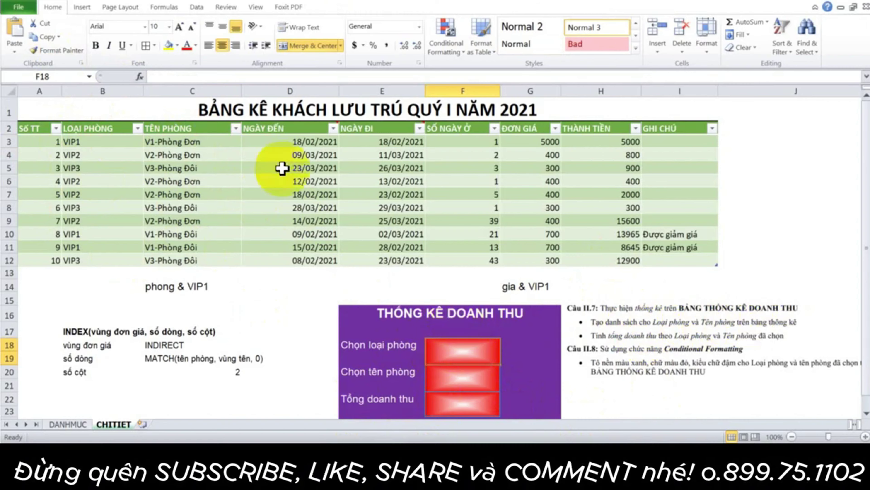
- Give the room-type box a list validation sourced from DANHMUC!$A$2:$A$4
left_click(195, 6)
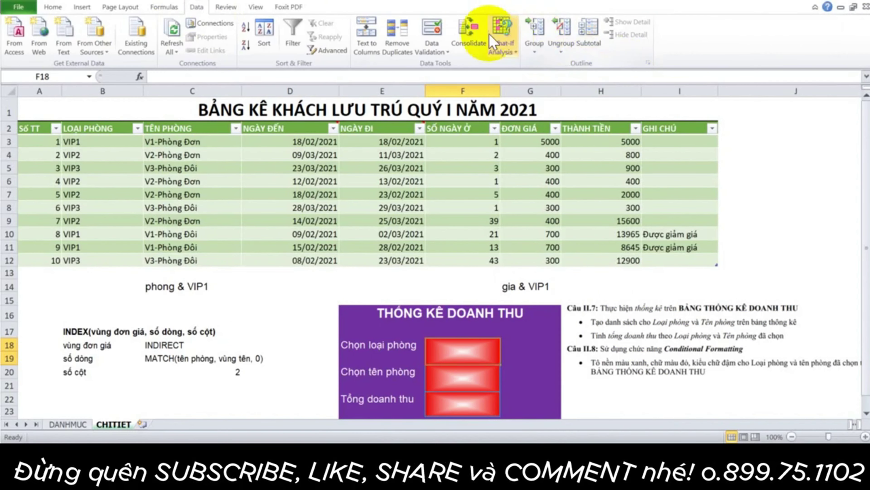
left_click(447, 51)
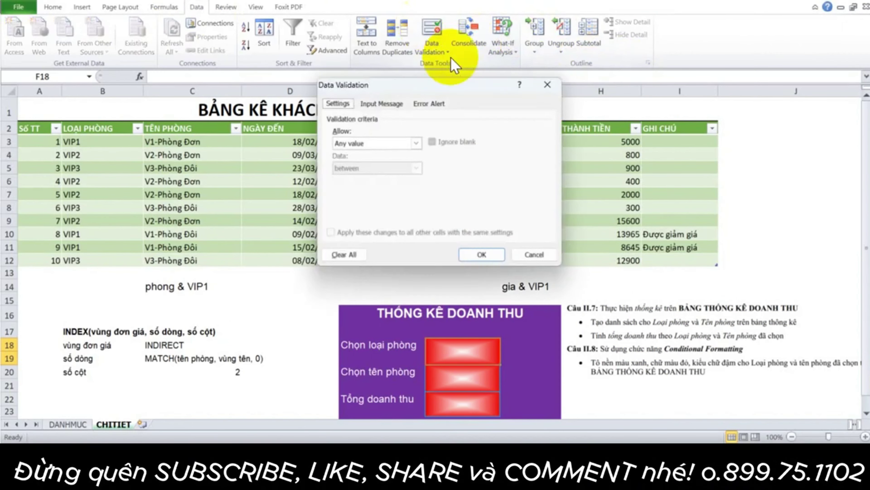
left_click(387, 142)
left_click(356, 176)
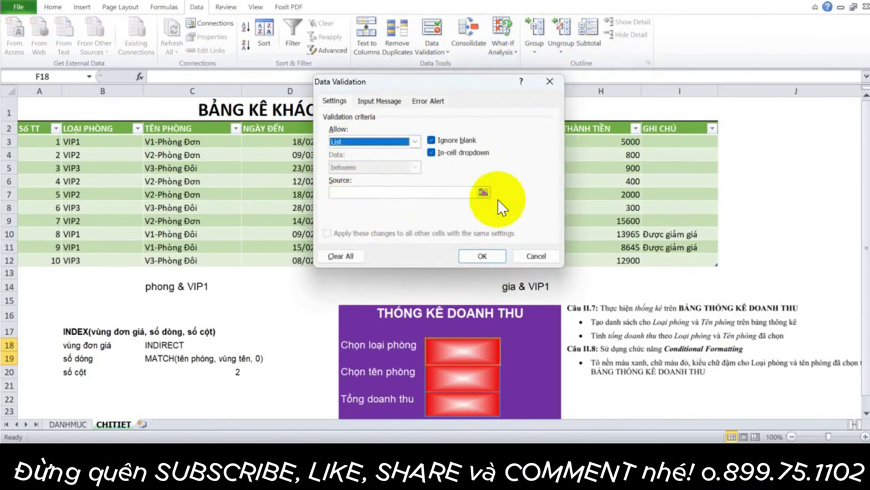
left_click(483, 192)
left_click(81, 417)
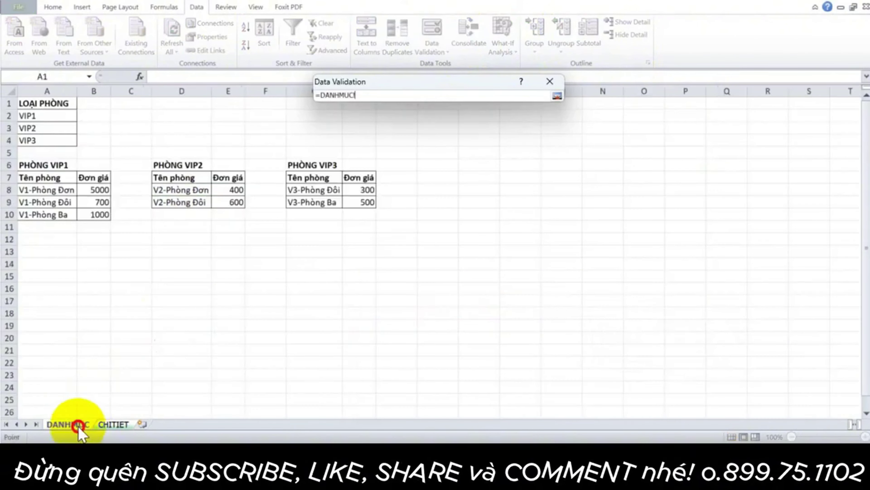
mouse_move(41, 115)
left_mouse_down()
mouse_move(45, 146)
mouse_move(43, 140)
left_mouse_up()
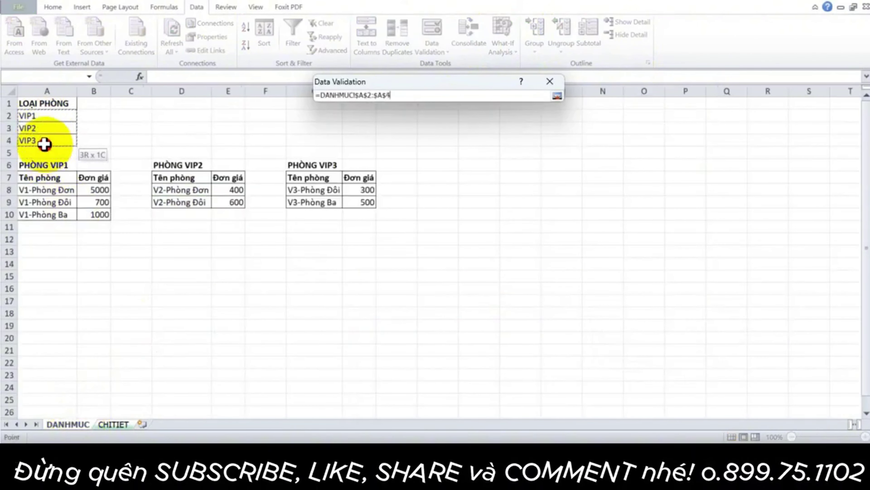
left_click(557, 95)
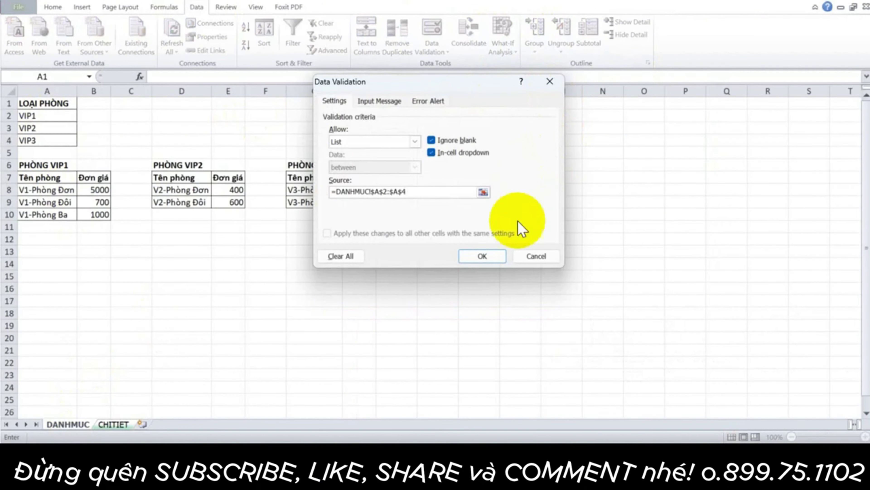
left_click(487, 256)
- Pick VIP1 from the room-type dropdown
left_click(502, 345)
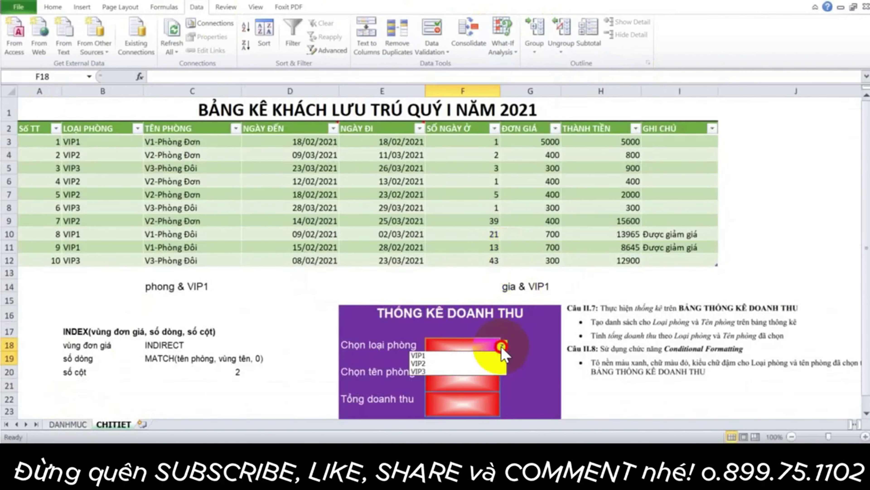
left_click(445, 362)
left_click(503, 344)
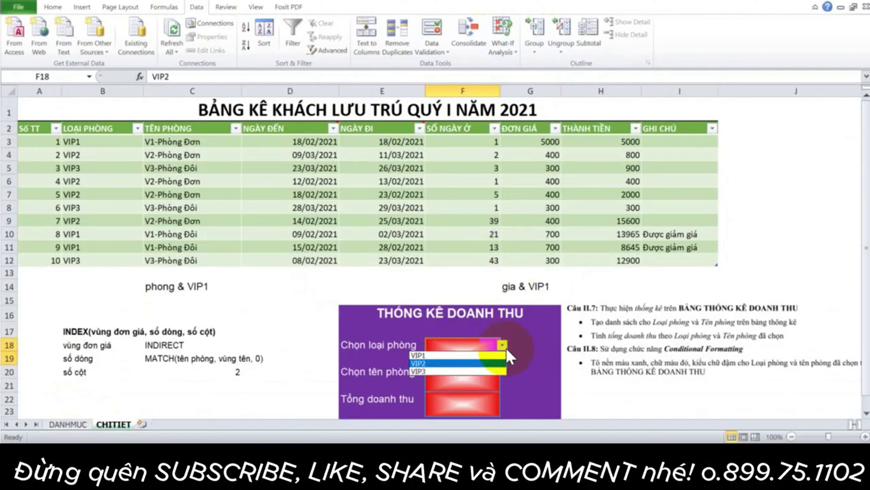
left_click(452, 356)
scroll(451, 355, "down", 1)
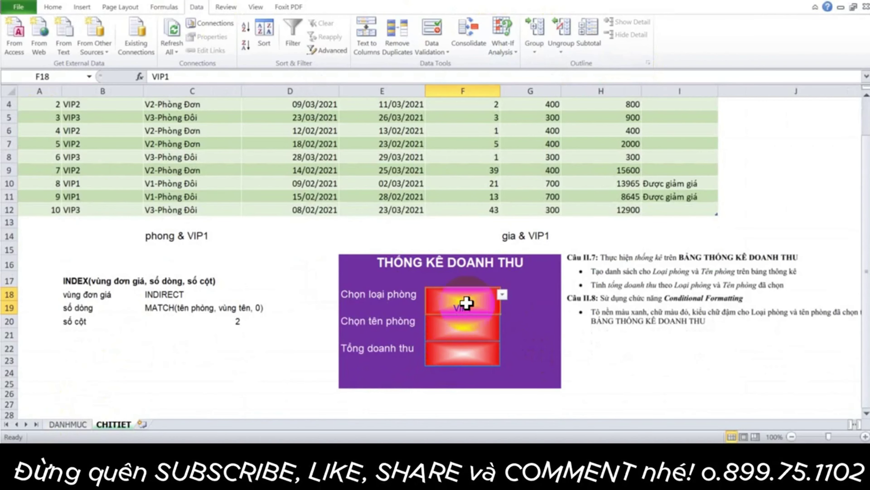
left_click(465, 333)
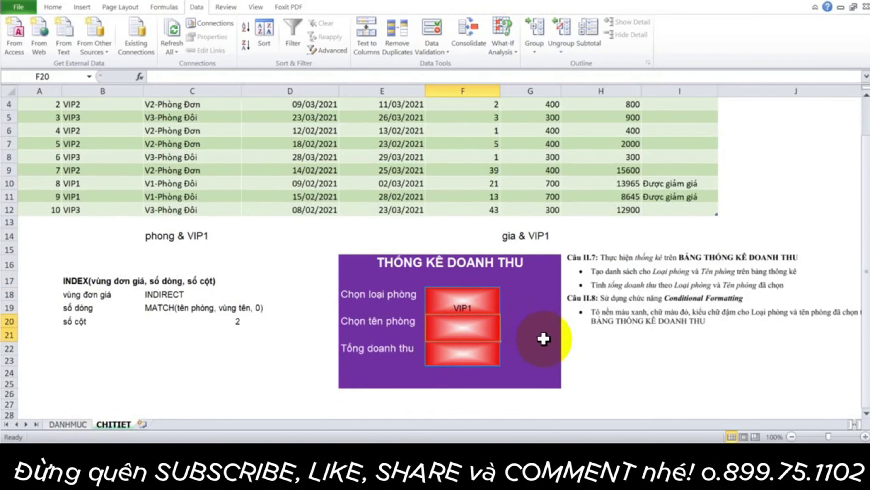
left_click(459, 301)
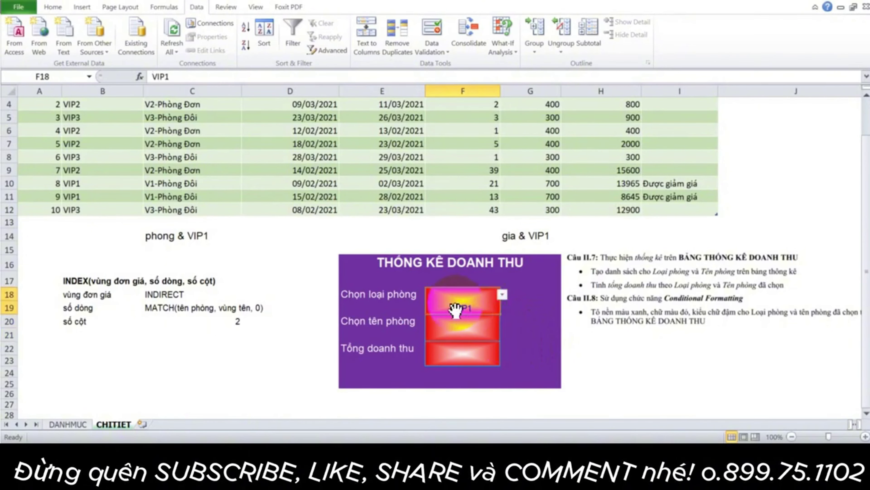
left_click(455, 328)
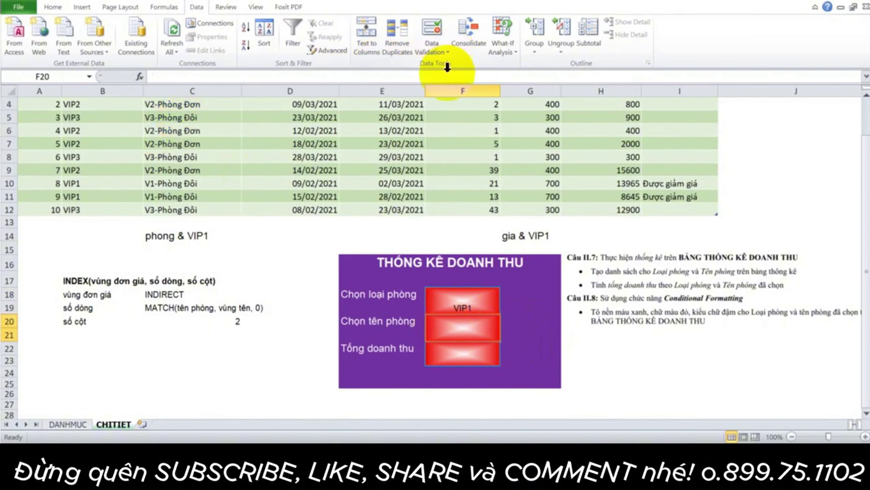
- Give the room-name box F20 a list validation with source =INDIRECT("phong"&$F$18)
left_click(488, 328)
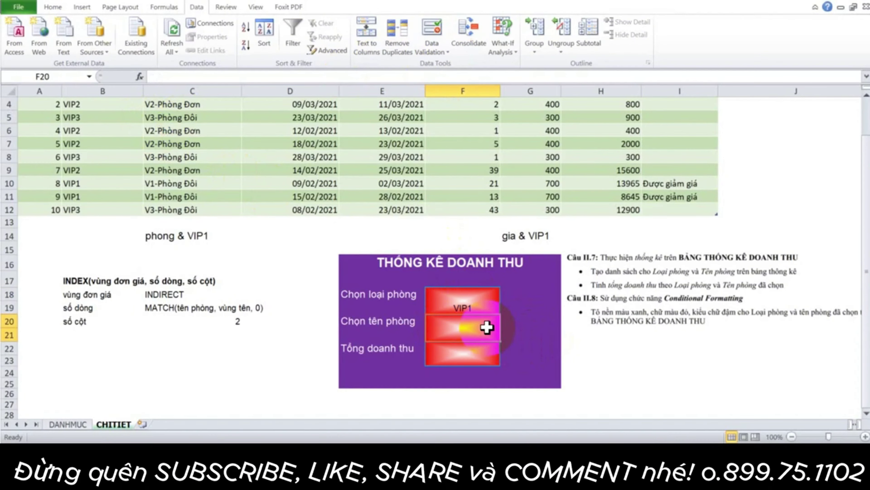
left_click(432, 32)
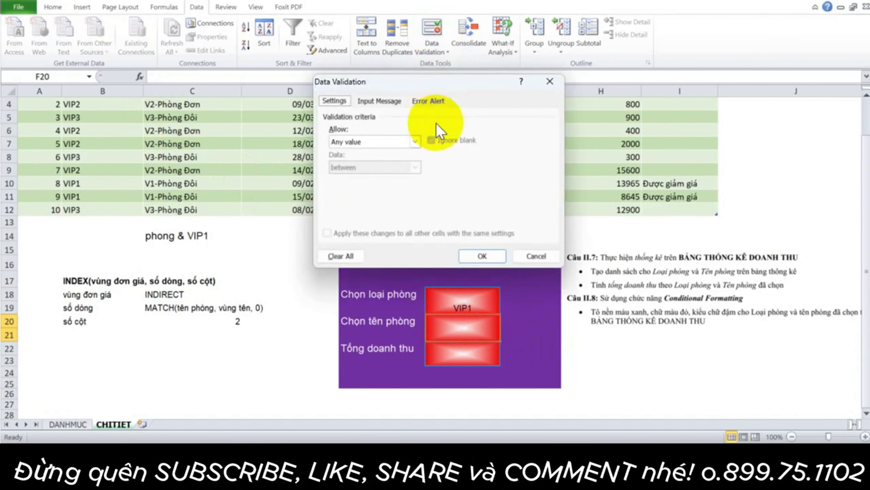
left_click(415, 142)
left_click(383, 172)
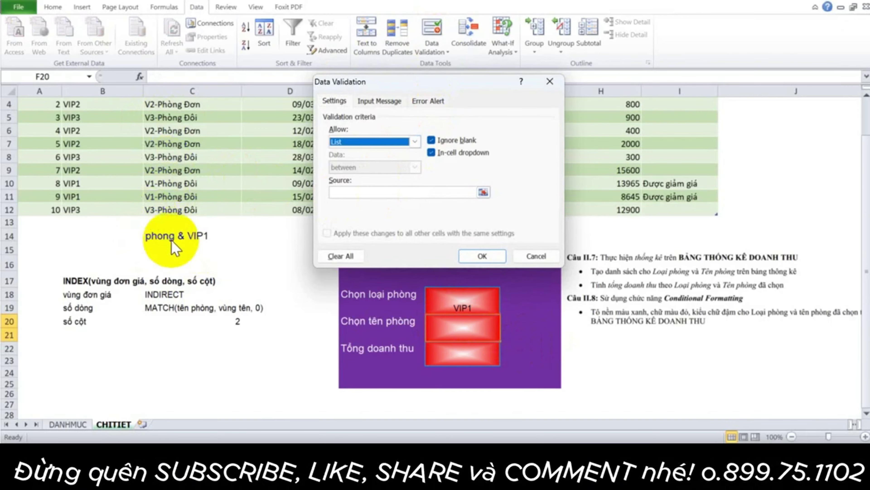
left_click(377, 191)
type("=INDIRECT(\"phong\"&")
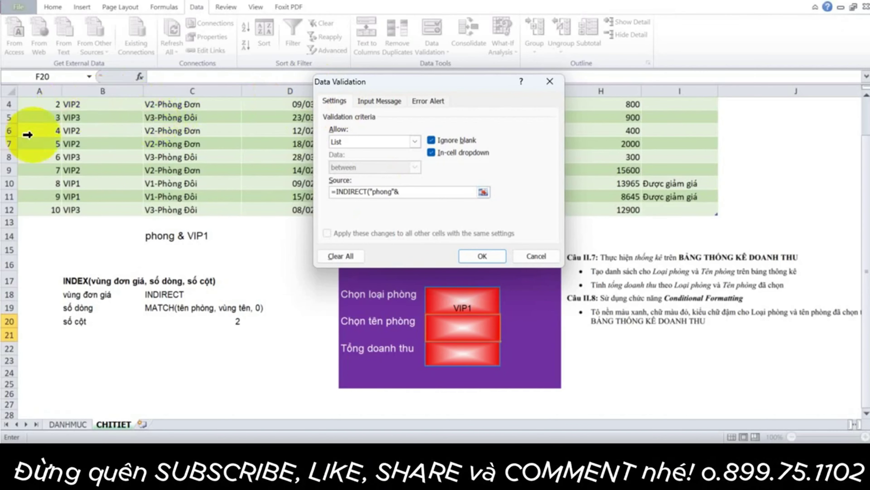
left_click_drag(417, 89, 201, 137)
type("$F$18)")
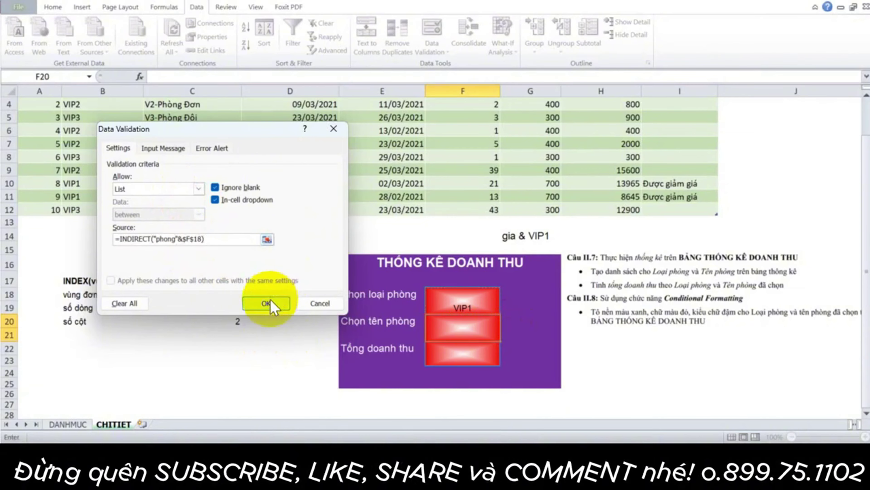
left_click(266, 303)
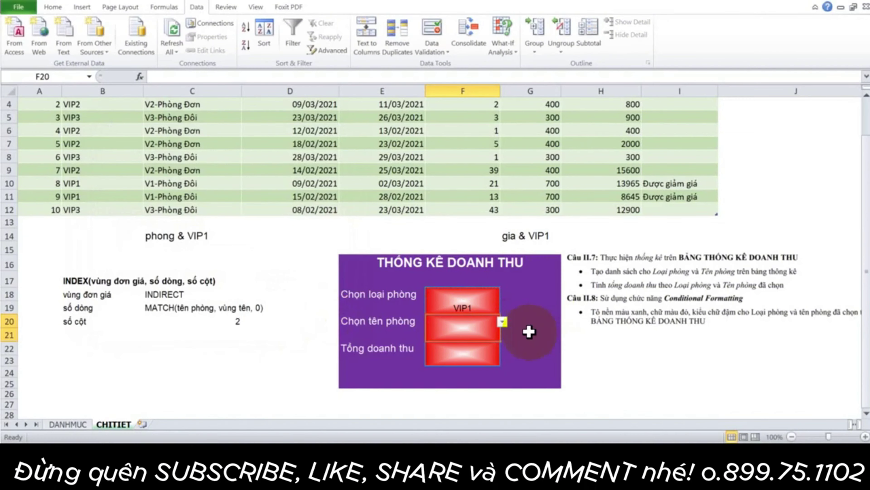
- Switch the panel's room type to VIP2
left_click(502, 322)
left_click(469, 291)
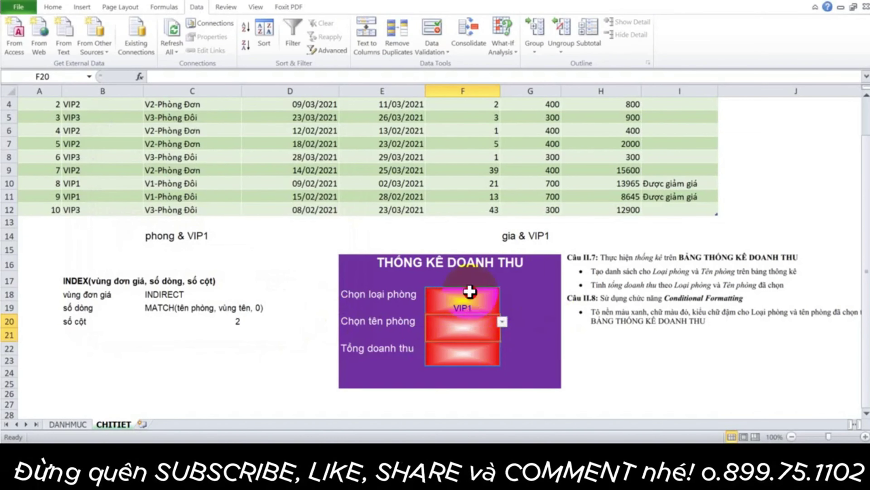
left_click(499, 301)
left_click(503, 296)
left_click(456, 313)
left_click(480, 324)
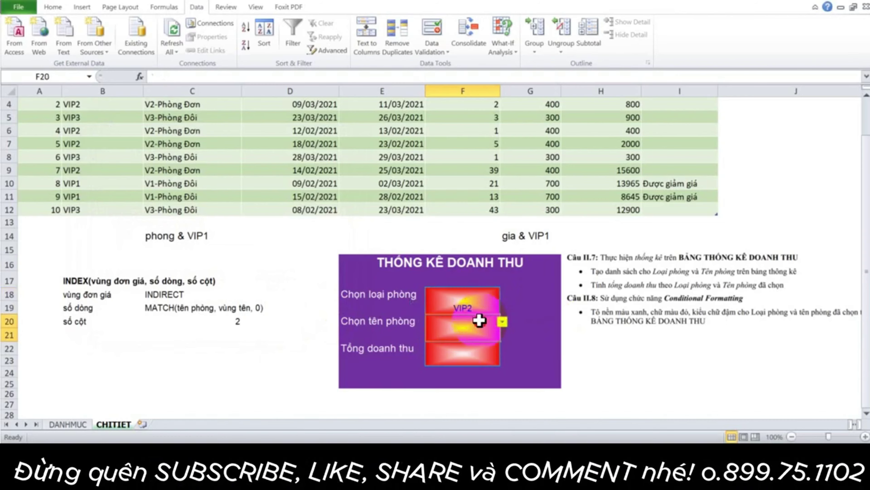
left_click(502, 322)
left_click(453, 301)
left_click(454, 301)
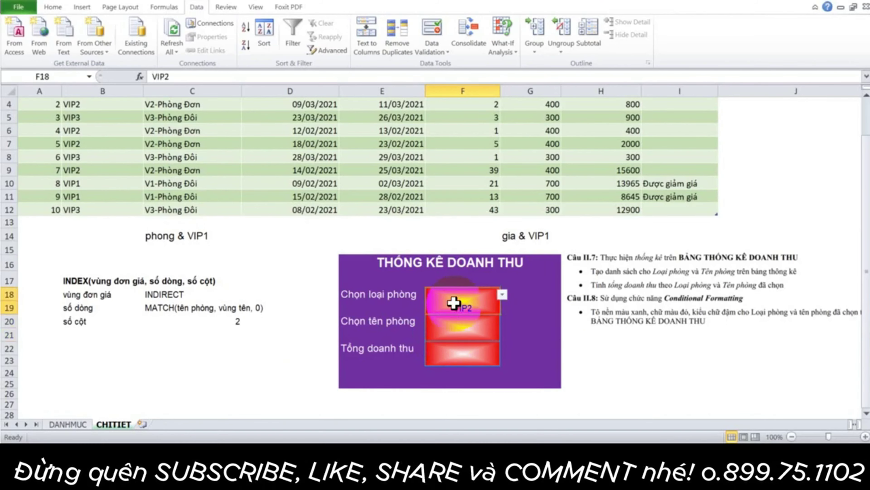
- Choose V2-Phòng Đôi as the room name and check both selections
left_click(478, 324)
left_click(502, 324)
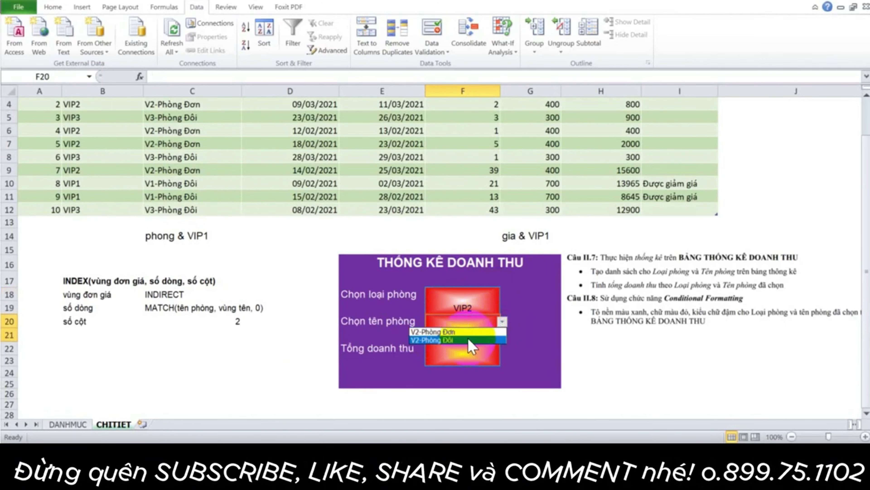
left_click(461, 354)
left_click(463, 354)
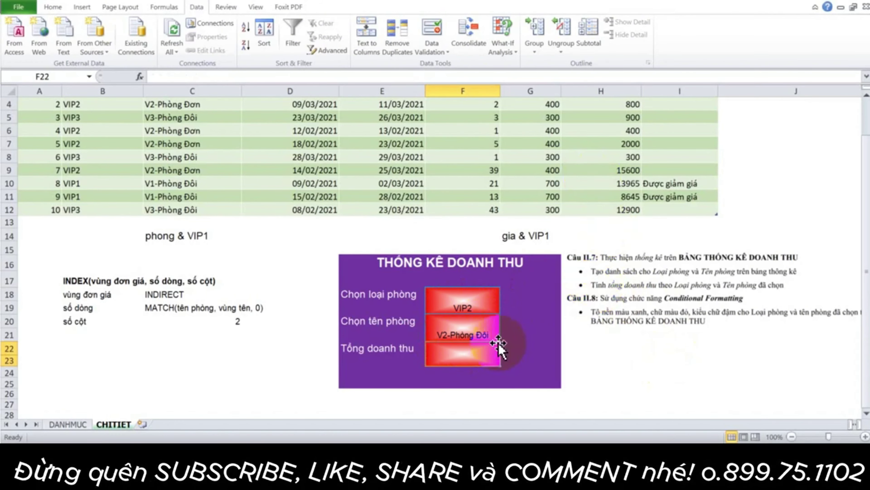
left_click(452, 308)
left_click(452, 324)
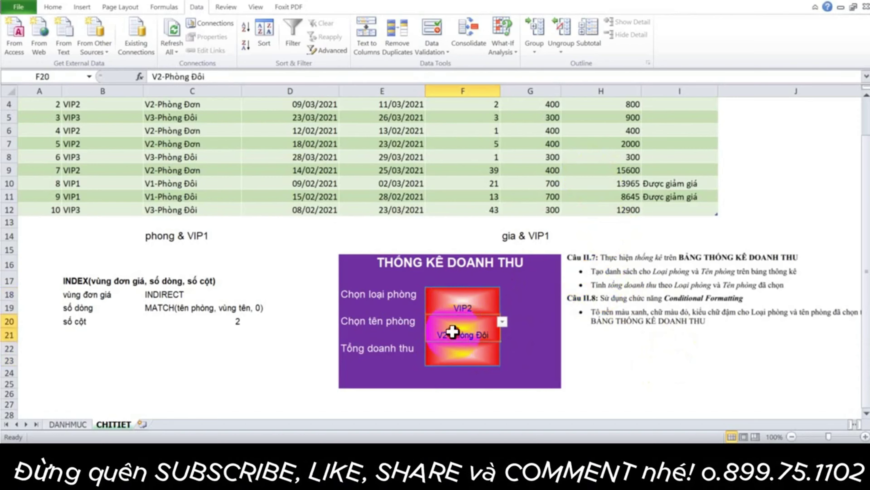
scroll(453, 334, "up", 1)
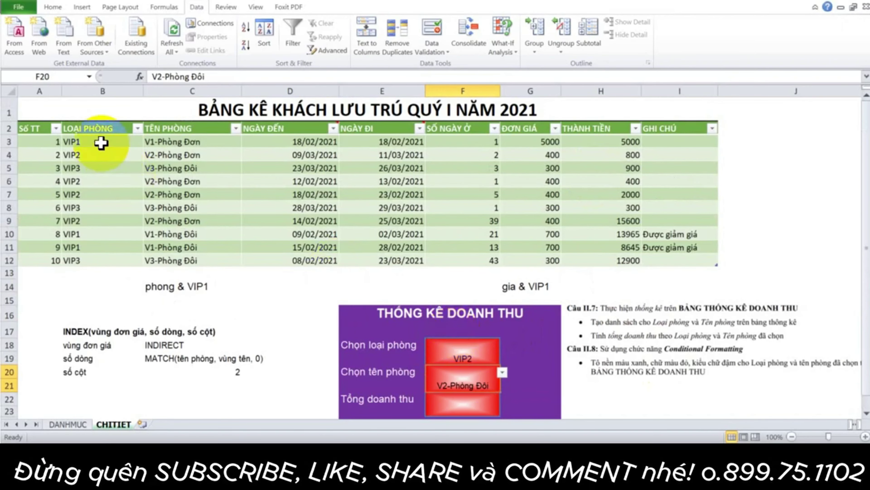
- Point out the TÊN PHÒNG and THÀNH TIỀN columns and the panel's chosen room type and name
left_click_drag(97, 141, 99, 246)
left_click_drag(182, 141, 191, 261)
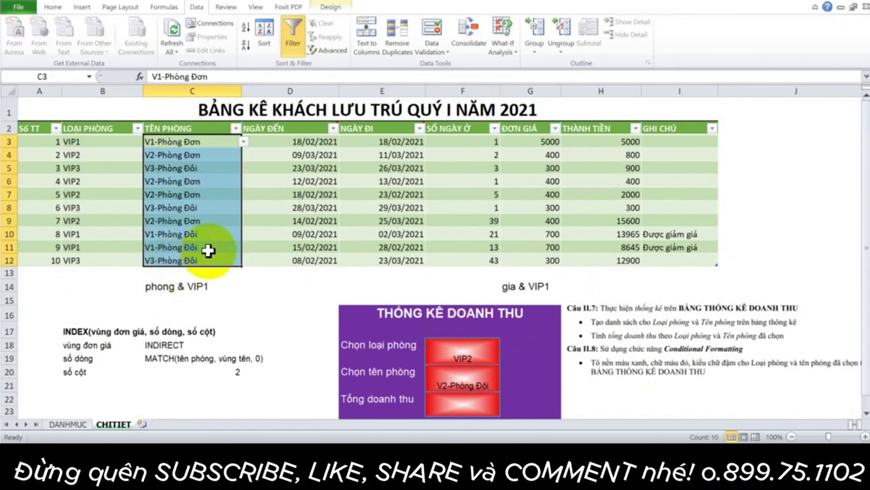
left_click_drag(575, 144, 572, 255)
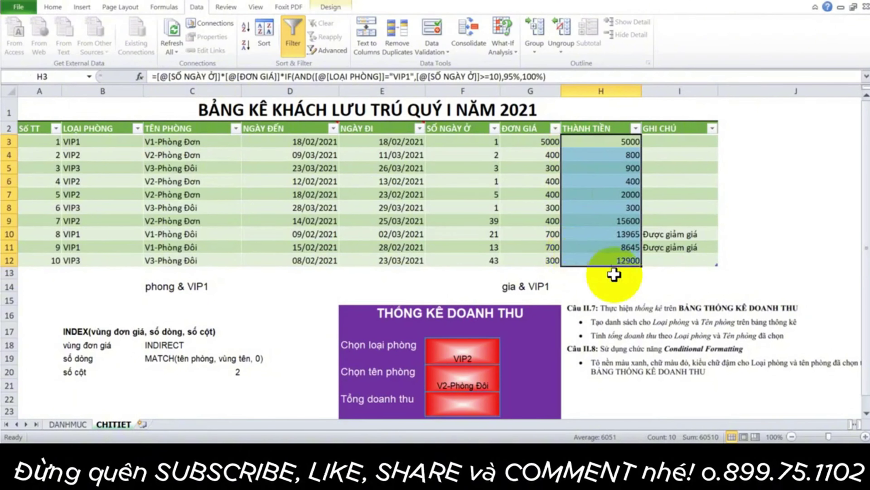
scroll(616, 219, "down", 1)
left_click(471, 303)
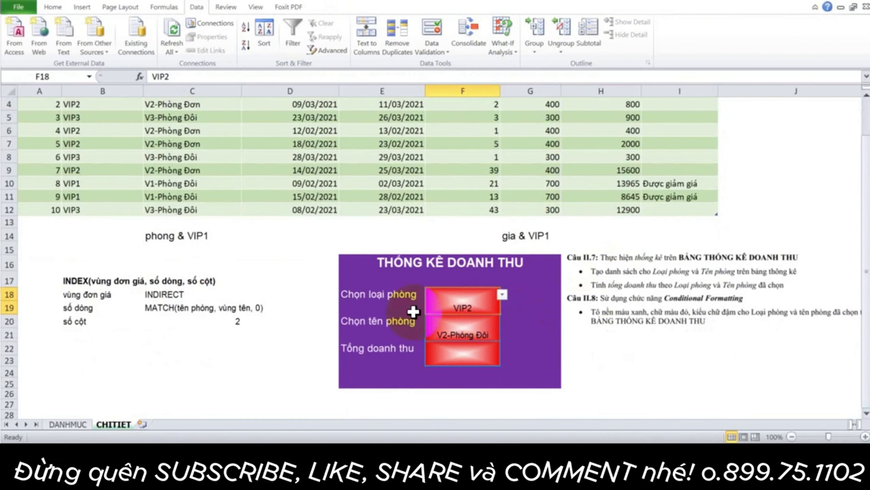
left_click(440, 327)
left_click(628, 359)
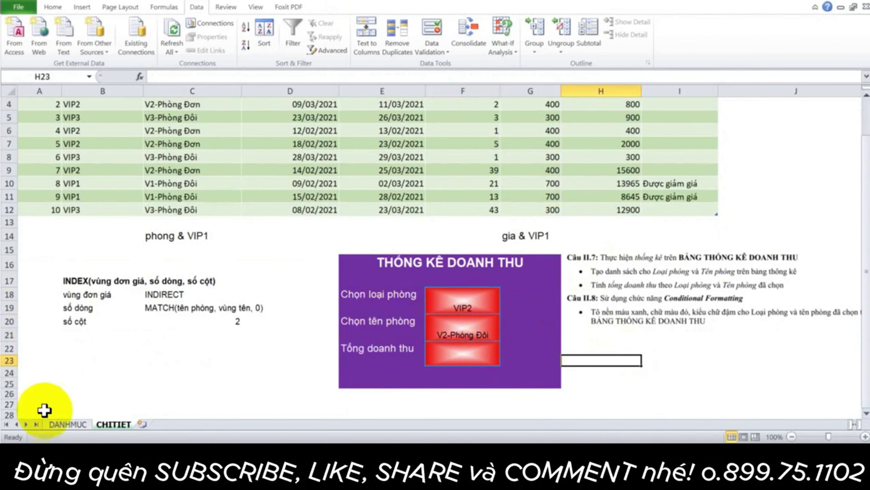
- Enter the note 'SUMIFS(cột tính tổng, cột dk1, giá trị dk1, cột dk2, giá trị dk2, ...)' in B22
left_click(84, 353)
type("SUM")
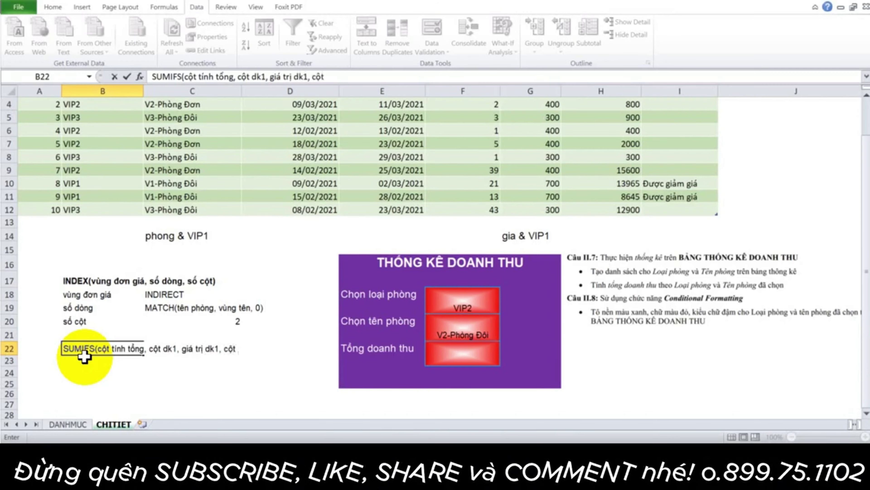
type("k")
type("2, ")
type("giá trị ")
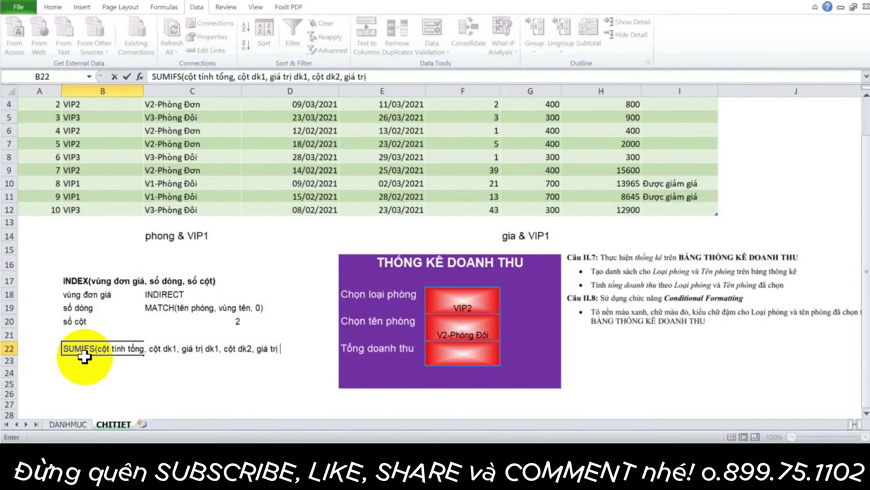
type("dk2,")
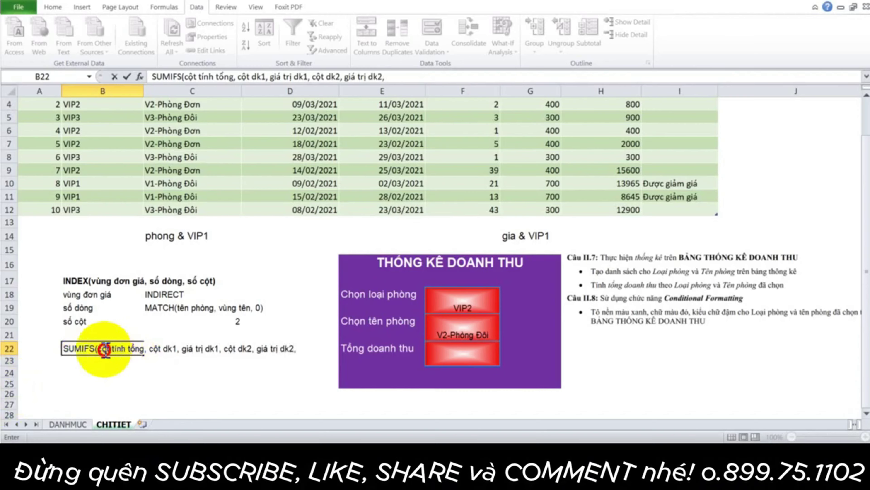
left_click_drag(108, 350, 302, 351)
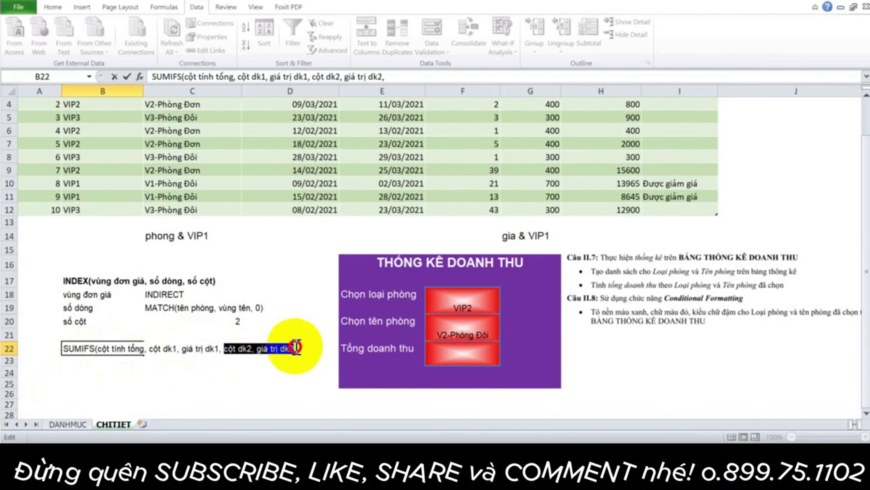
left_click(302, 351)
type("...)")
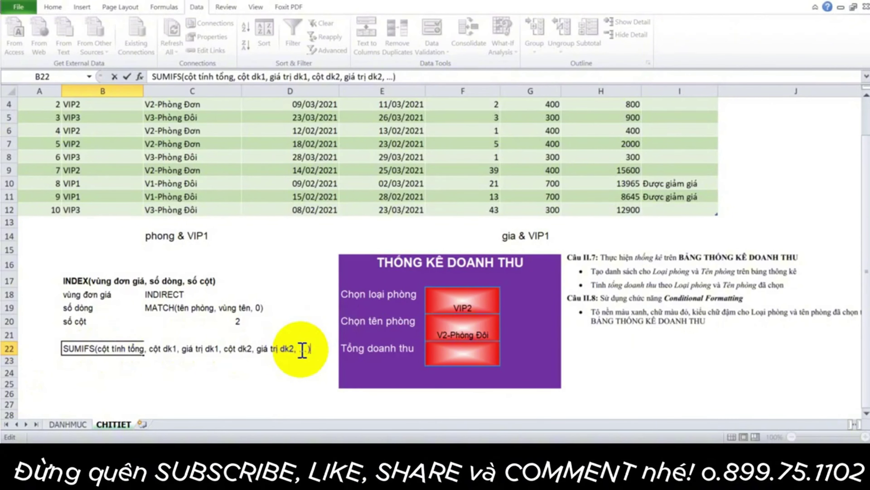
key("Return")
left_click(479, 364)
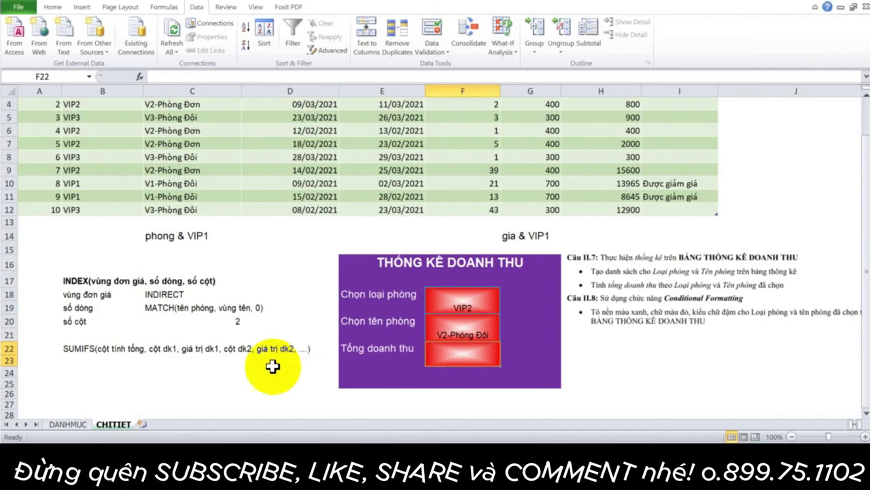
- Start a SUMIFS in F22 summing Table5[THÀNH TIỀN] with Table5[LOẠI PHÒNG] as first criteria range
left_click(474, 350)
type("=")
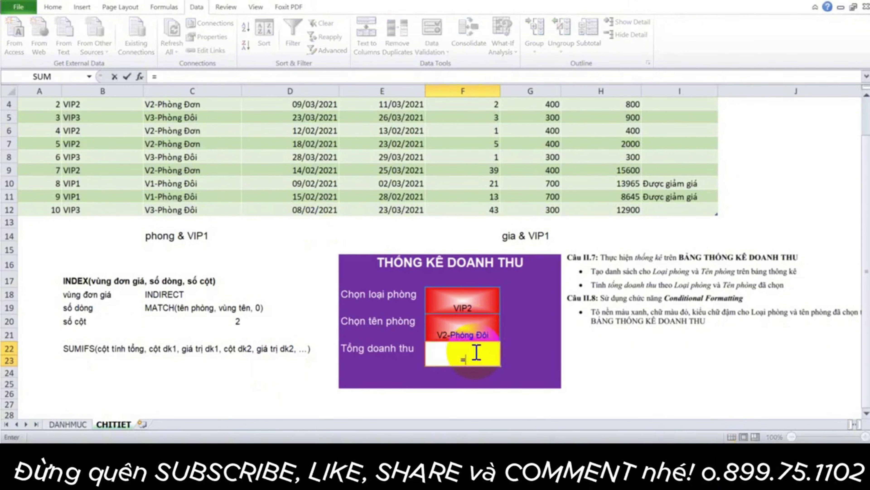
type("SUMIFS(")
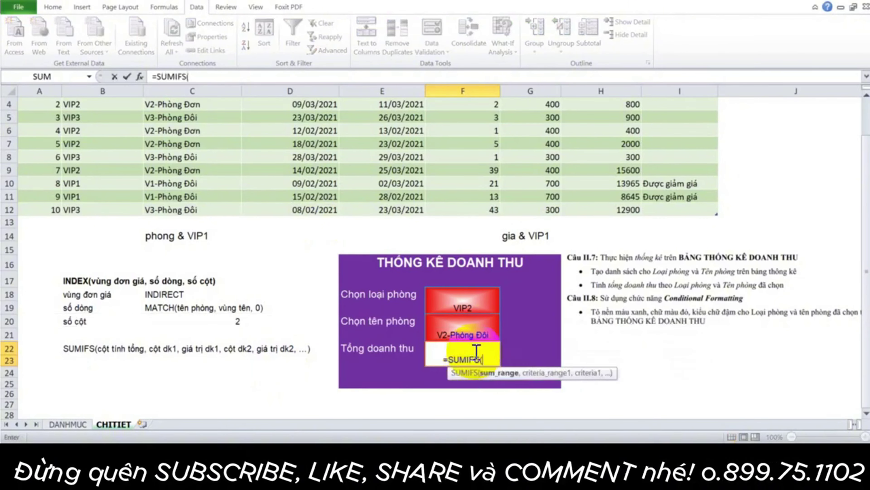
scroll(476, 350, "up", 1)
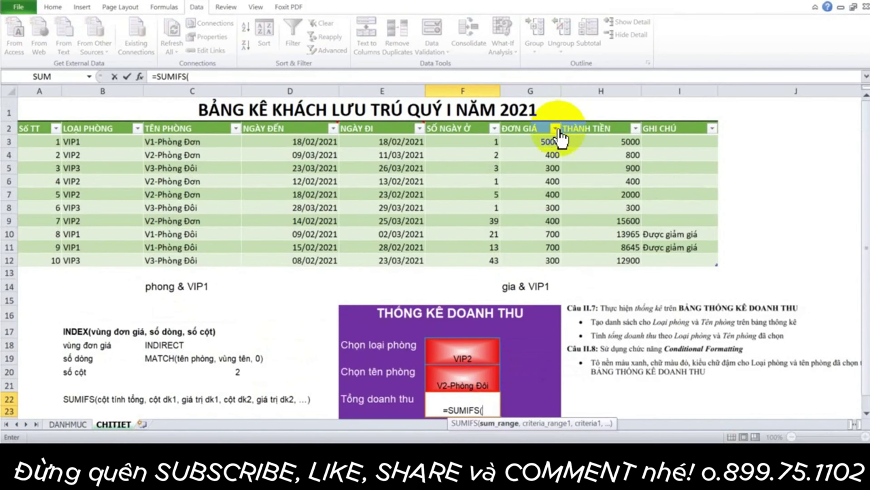
left_click(587, 140)
left_click_drag(588, 141, 602, 259)
scroll(602, 259, "down", 1)
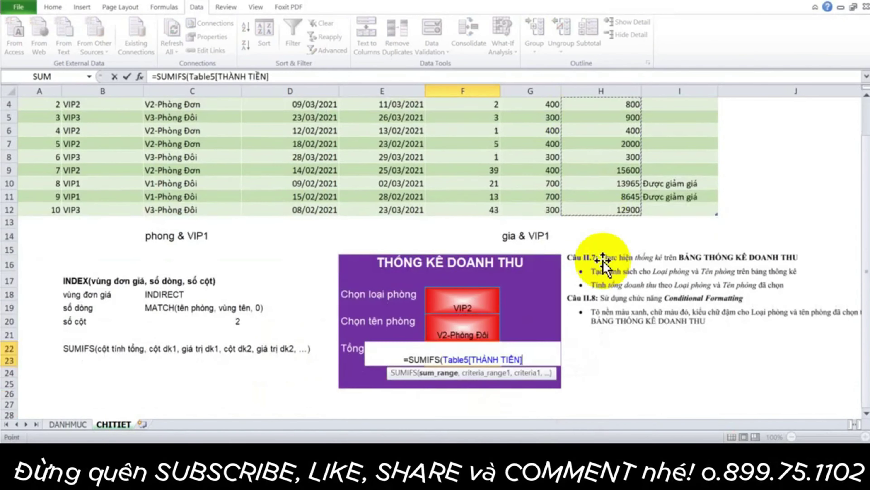
type(",")
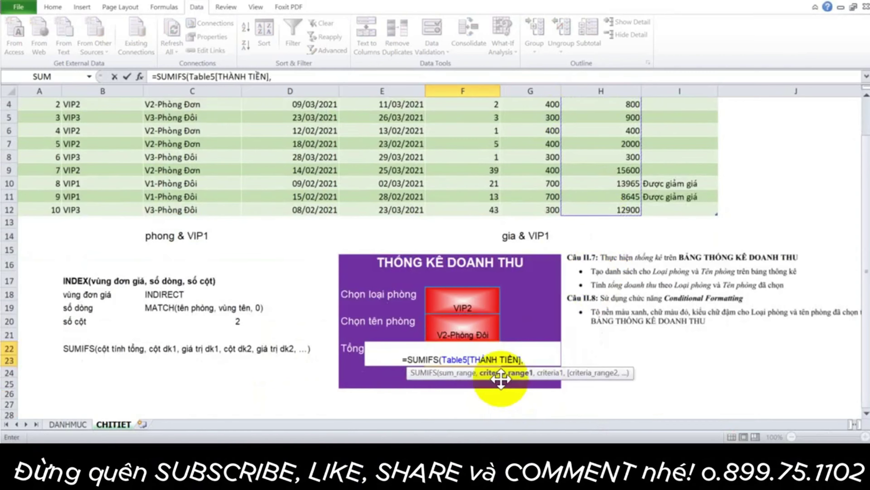
scroll(254, 234, "up", 1)
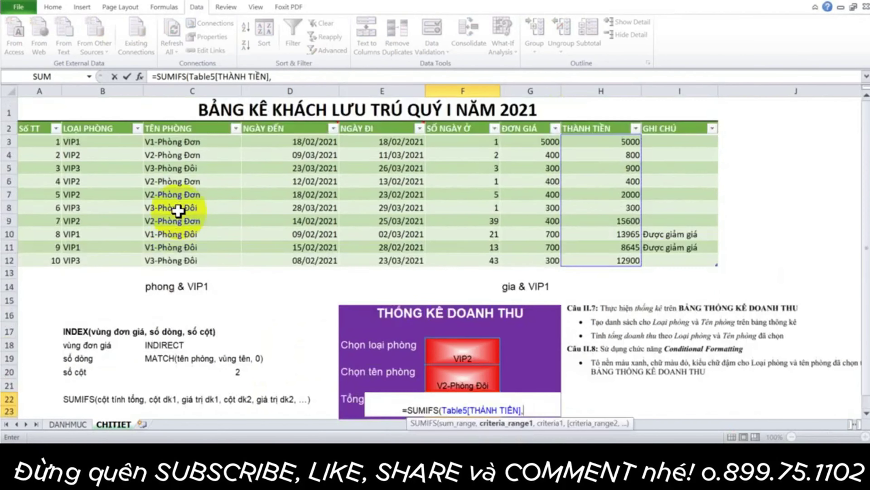
left_click_drag(90, 143, 93, 255)
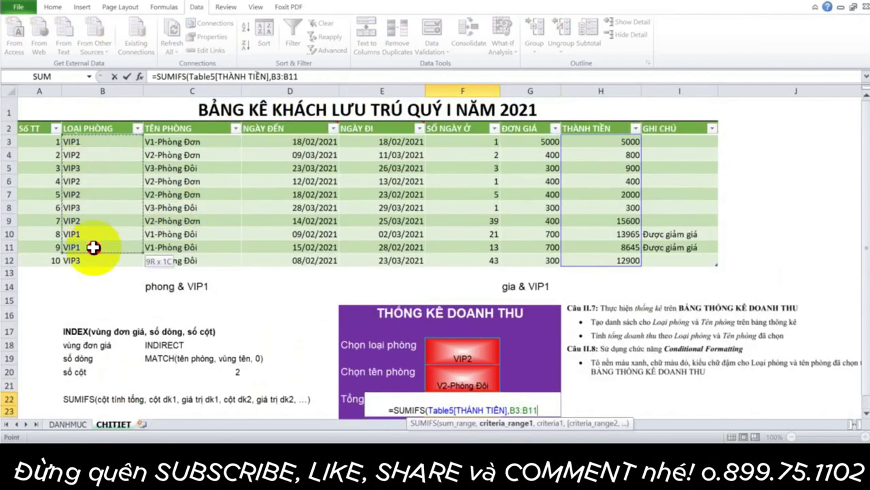
scroll(94, 254, "down", 1)
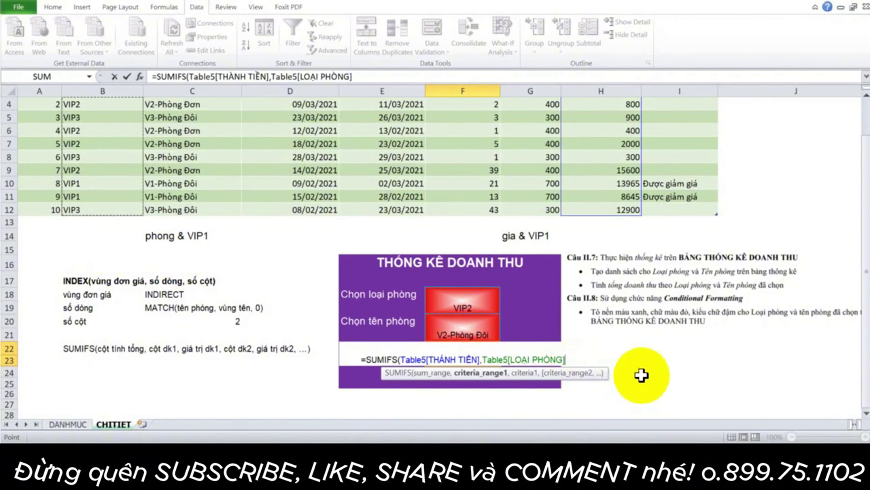
type(",")
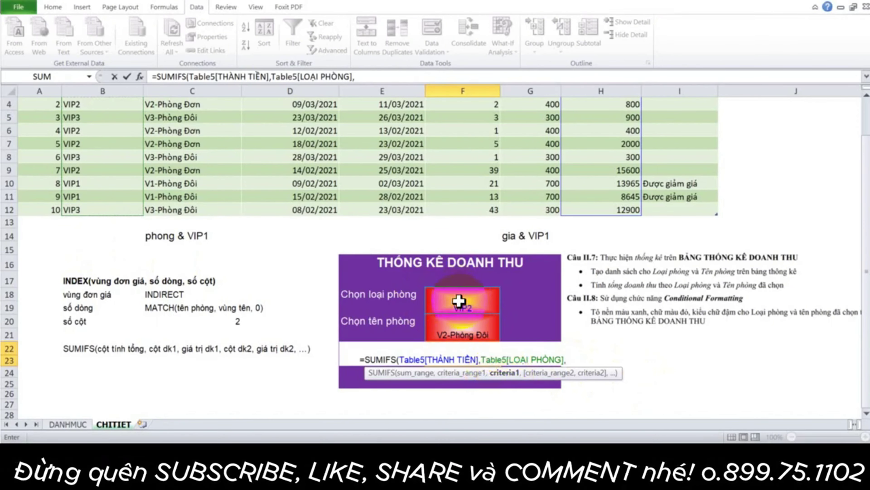
- Finish the criteria with F18, Table5[TÊN PHÒNG] and F20, and commit the formula
left_click(459, 291)
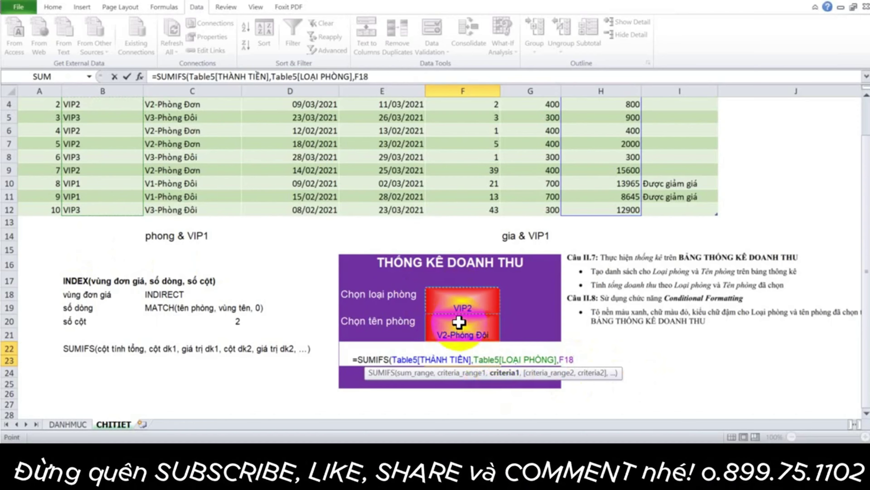
type(",")
scroll(459, 321, "up", 1)
left_click_drag(174, 142, 181, 260)
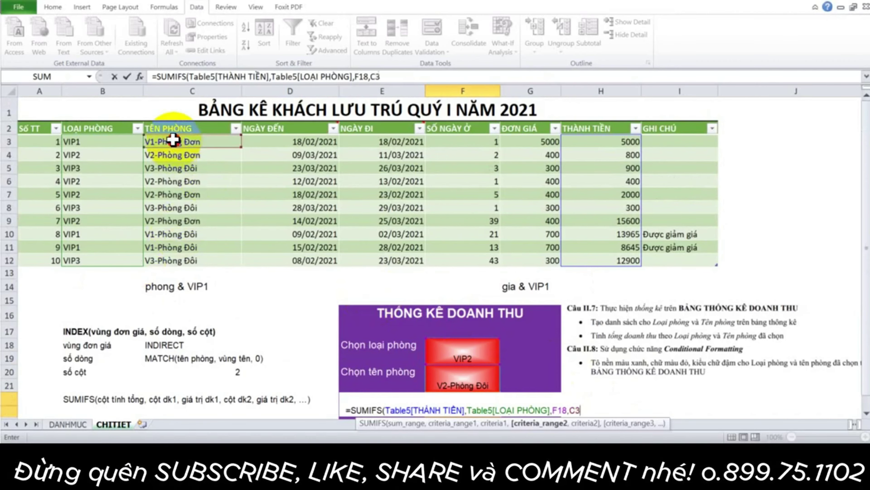
type(",")
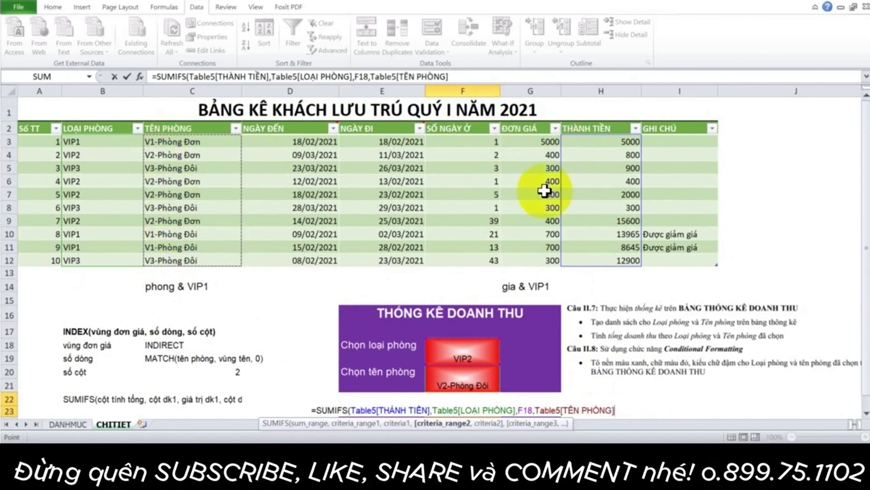
scroll(517, 256, "down", 3)
scroll(517, 256, "down", 1)
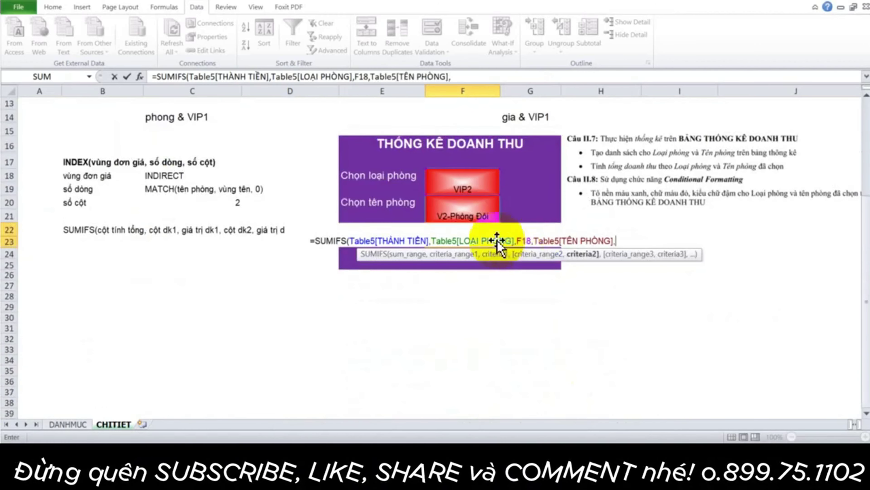
left_click(455, 207)
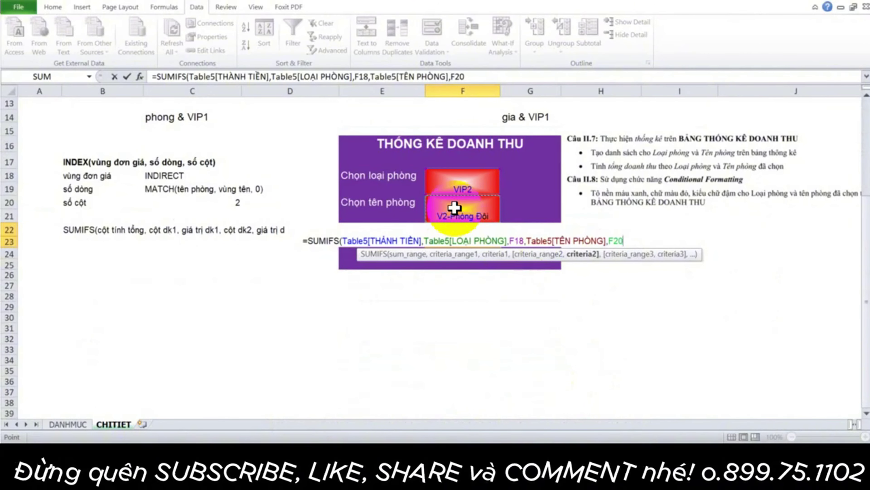
type(")")
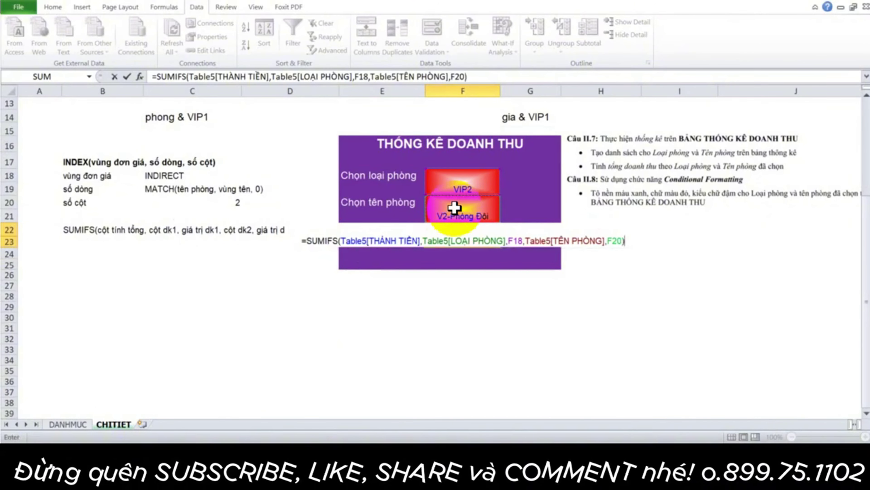
key("Return")
- Set the panel to room type VIP1 and room name V1-Phòng Đơn
scroll(466, 210, "up", 4)
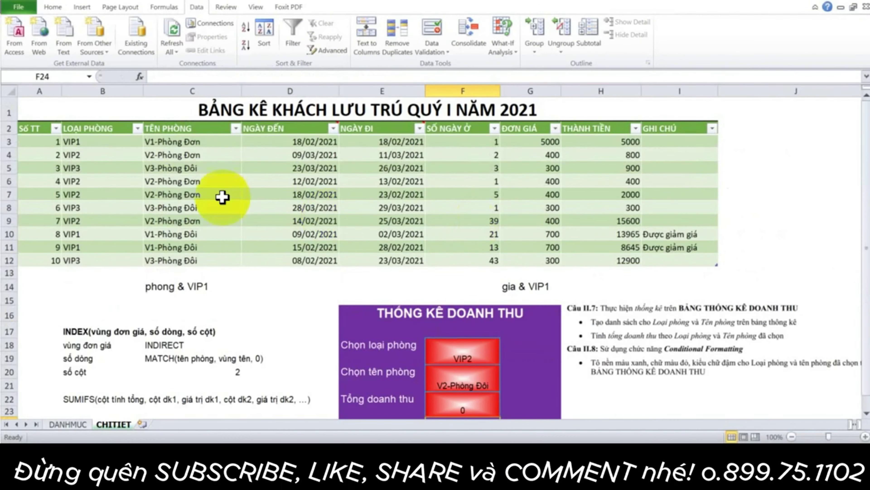
left_click(110, 142)
left_click(171, 142)
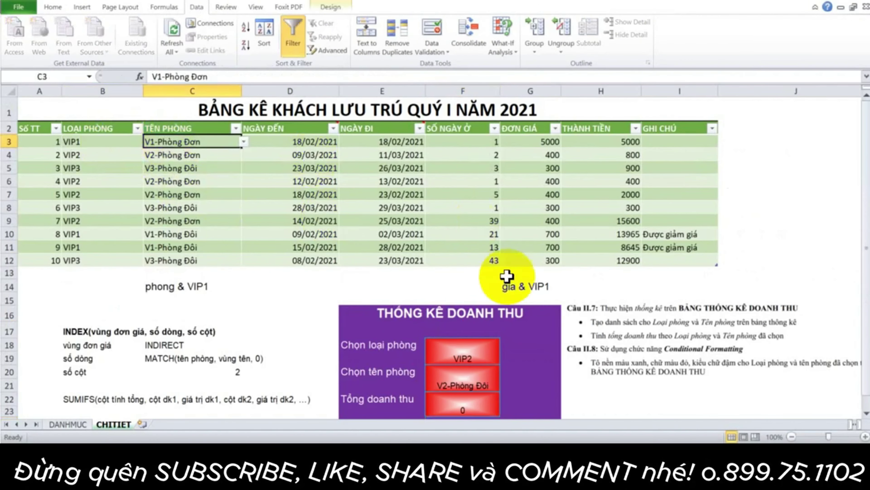
left_click(489, 358)
left_click(503, 358)
left_click(442, 370)
left_click(468, 384)
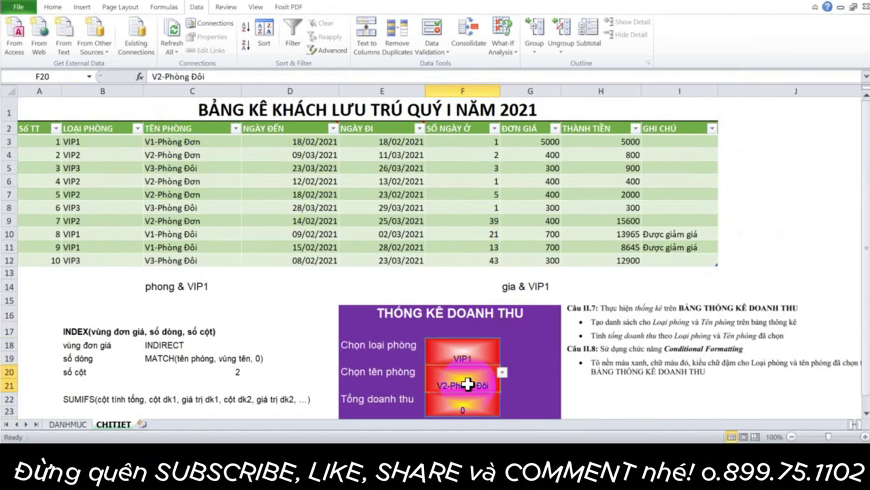
left_click(502, 372)
left_click(481, 382)
- Select the V3-Phòng Đôi amounts 900, 300 and 12900 to check their sum
scroll(482, 393, "down", 1)
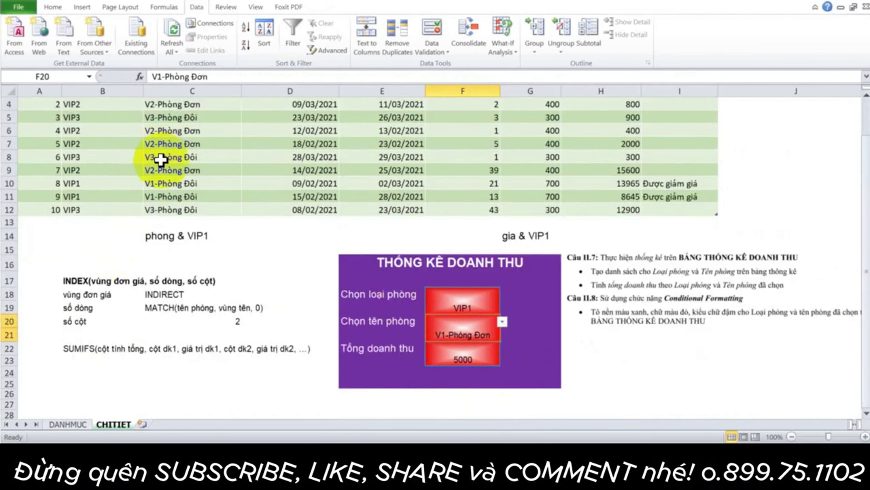
left_click_drag(165, 157, 388, 151)
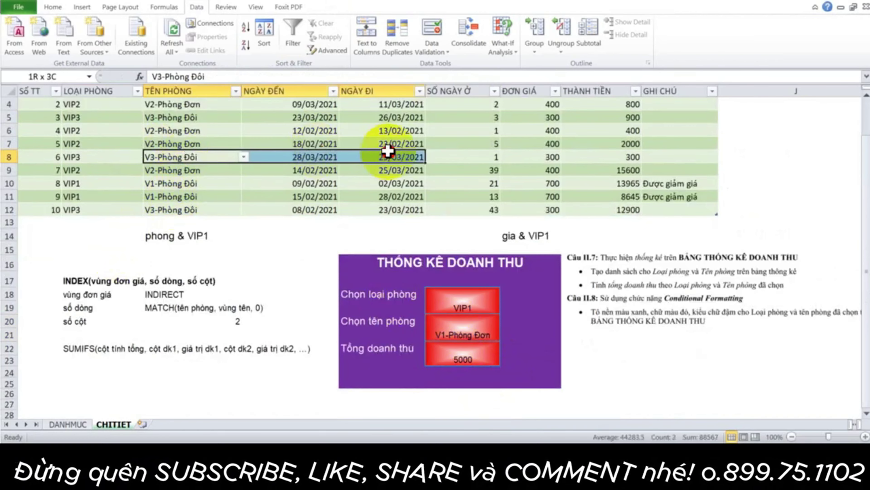
left_click(603, 117)
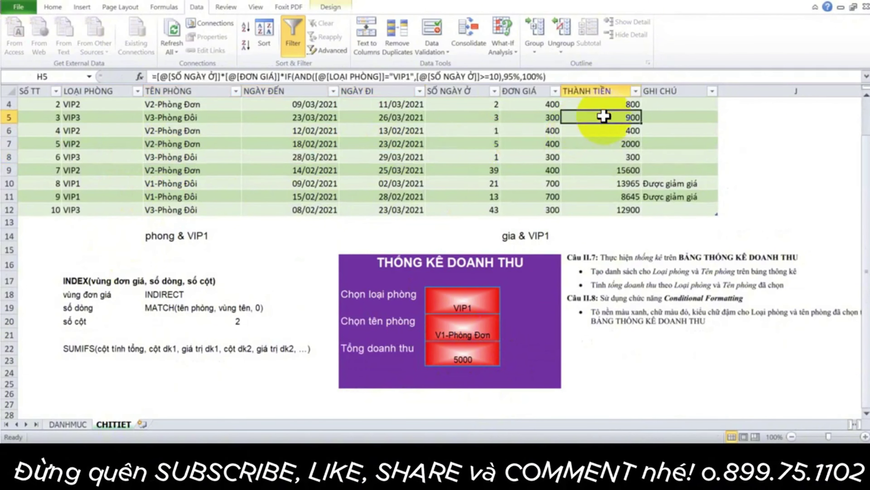
left_click(603, 156, "ctrl")
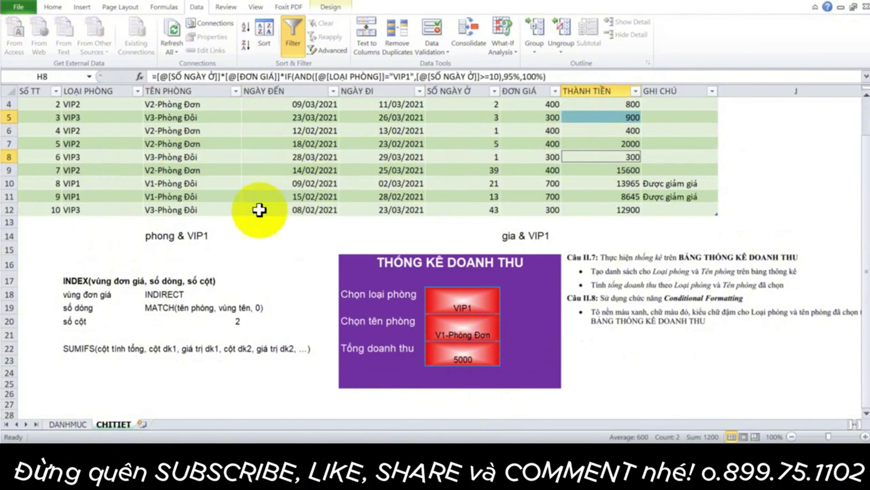
left_click(605, 210, "ctrl")
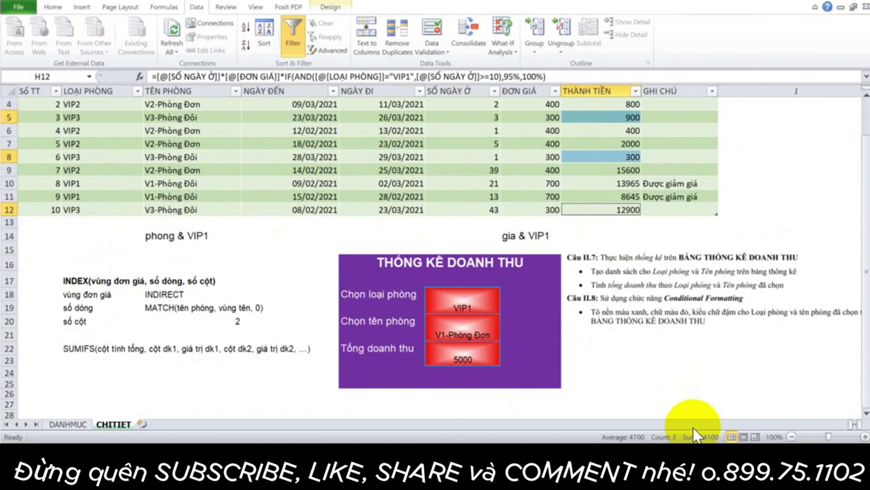
- Set the panel to VIP3 and V3-Phòng Đôi and confirm the total reads 14100
scroll(473, 286, "up", 1)
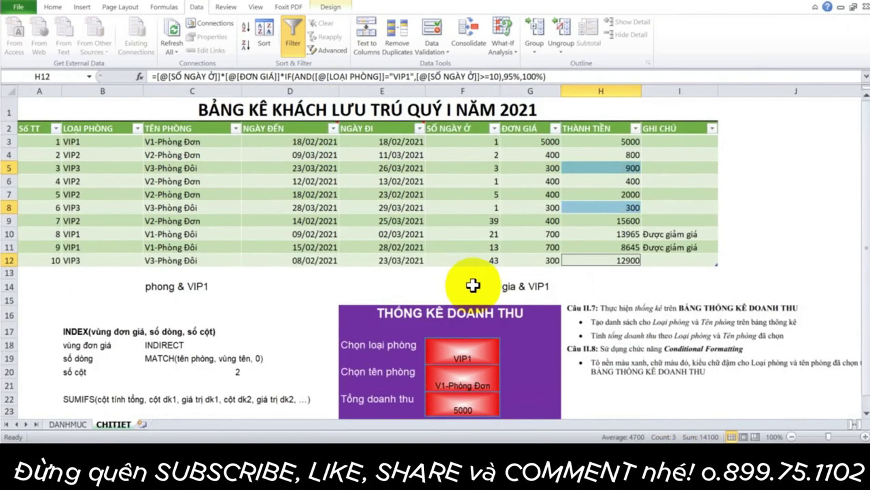
left_click(466, 346)
left_click(502, 345)
left_click(446, 376)
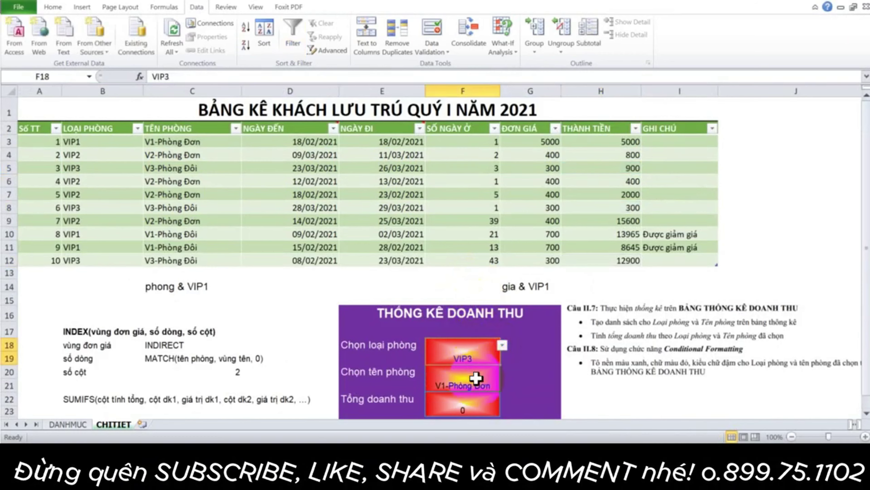
left_click(476, 378)
left_click(502, 371)
left_click(469, 385)
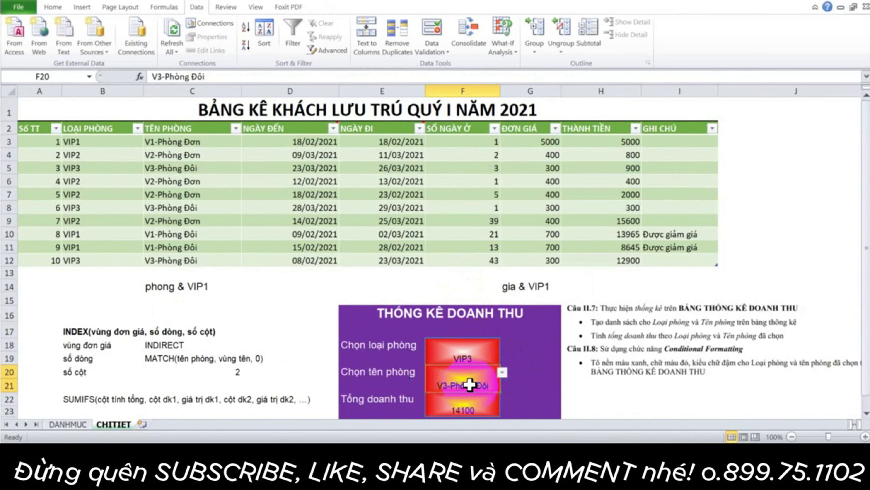
left_click(463, 406)
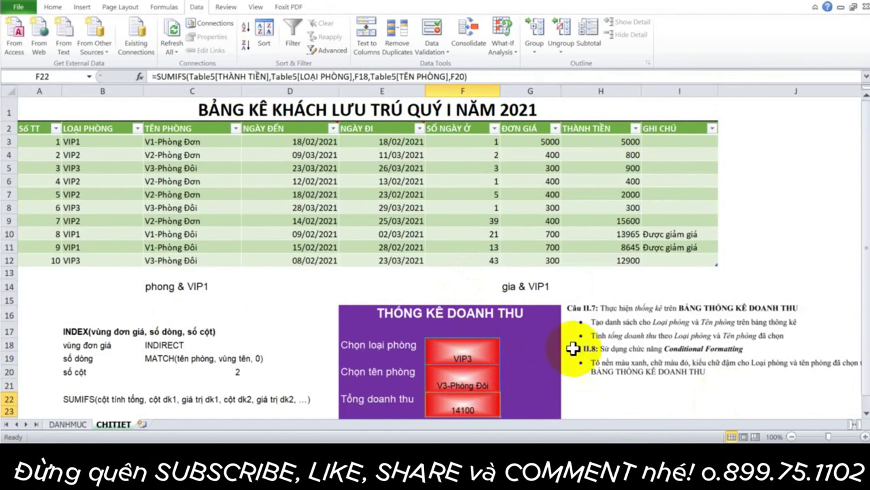
left_click(254, 141)
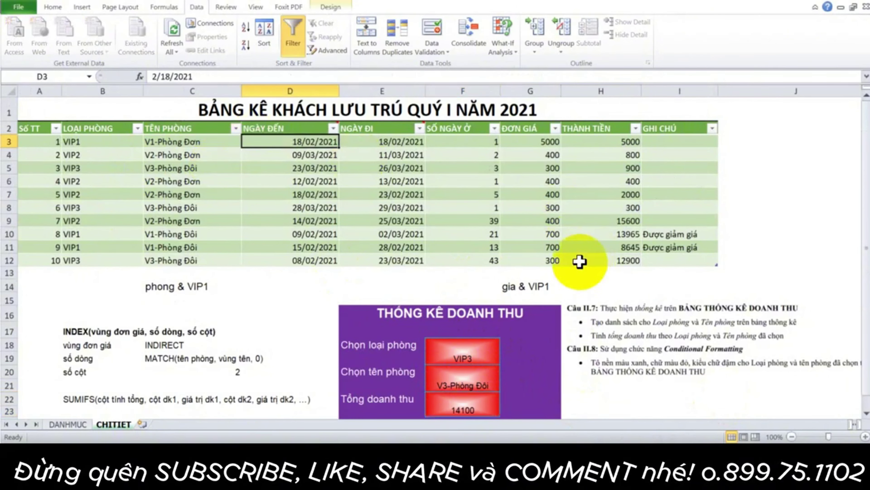
- Format the ĐƠN GIÁ and THÀNH TIỀN values G3:H12 in Comma style with no decimals
left_click_drag(539, 142, 600, 254)
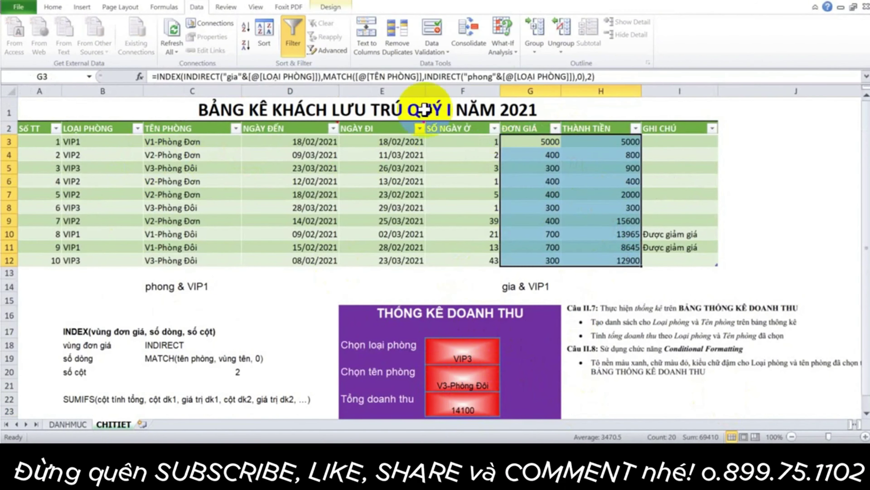
left_click(53, 7)
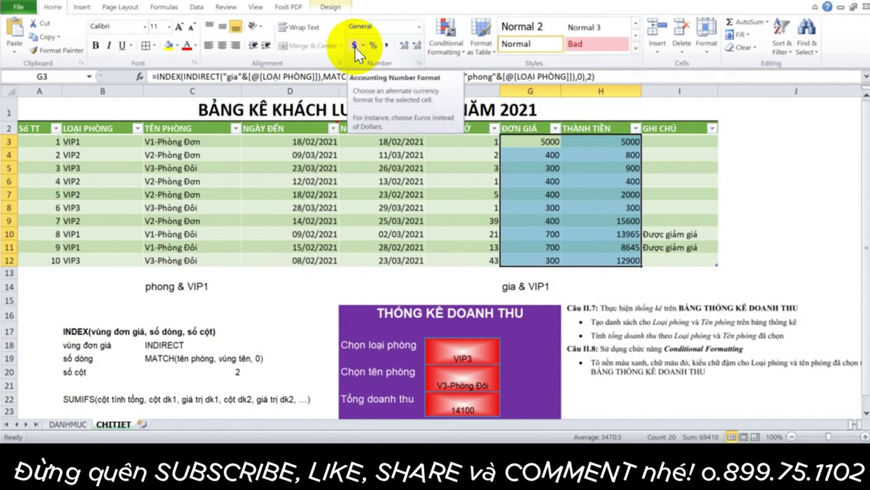
left_click(387, 27)
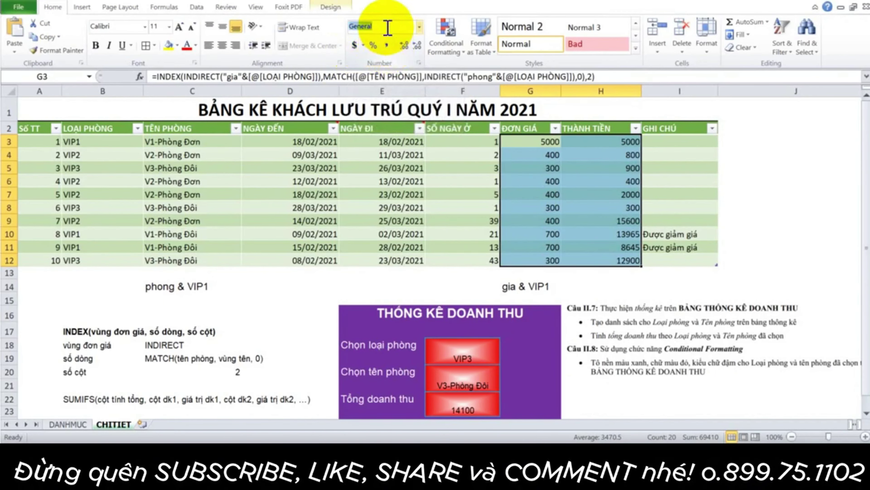
left_click(419, 28)
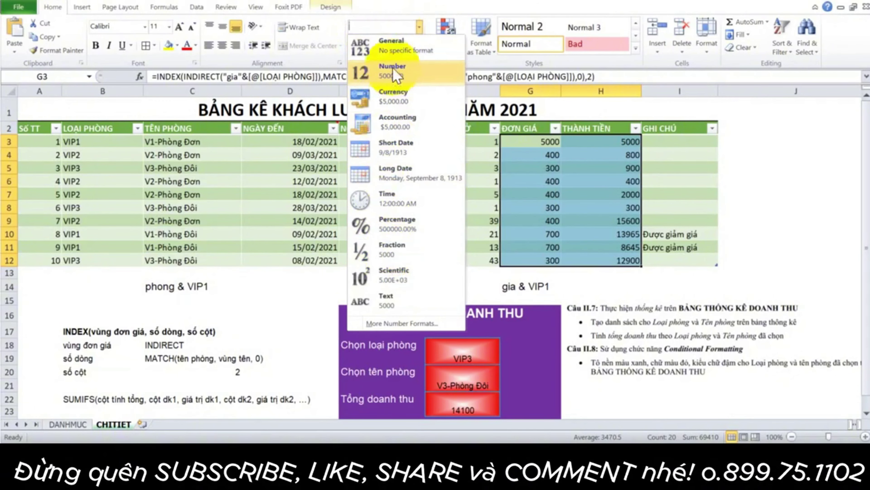
left_click(385, 5)
left_click(386, 44)
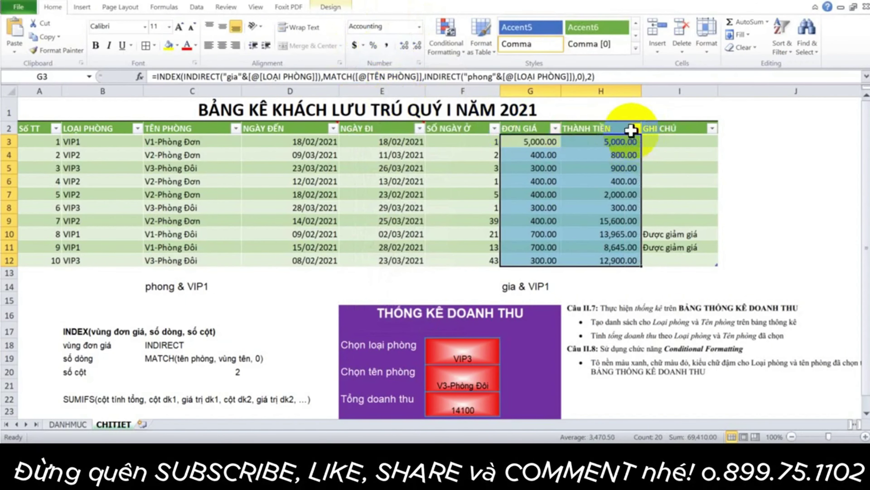
left_click(416, 47)
left_click(416, 46)
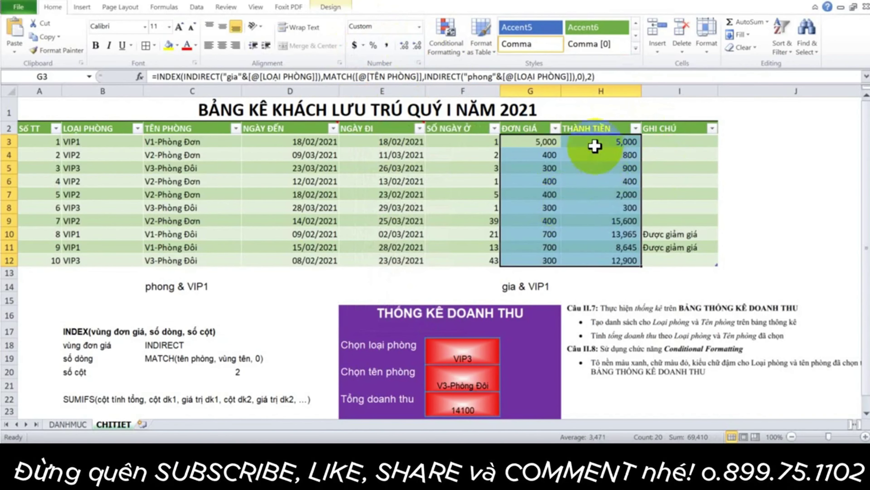
left_click(587, 272)
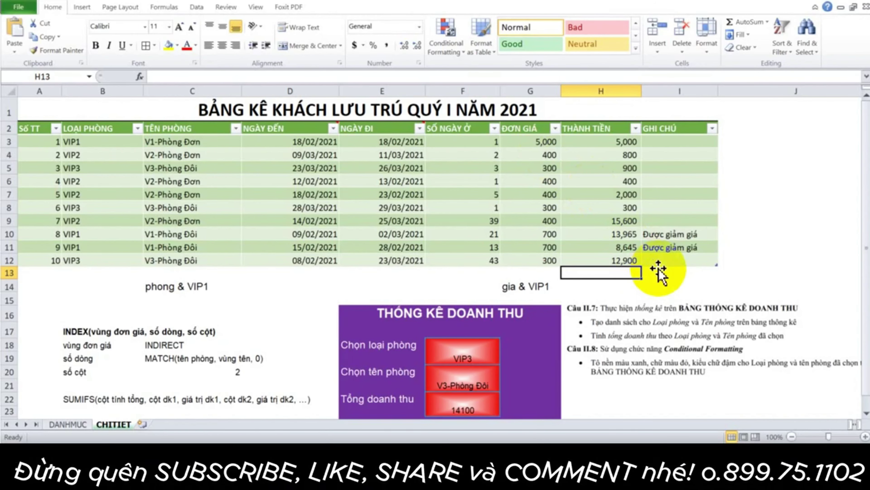
mouse_move(608, 259)
left_mouse_down()
mouse_move(211, 220)
mouse_move(39, 142)
left_mouse_up()
left_click(623, 224)
scroll(623, 225, "down", 1)
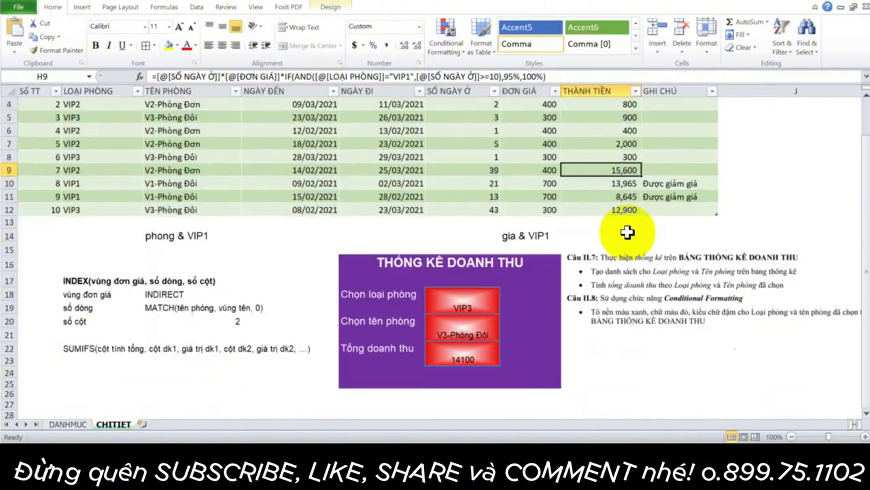